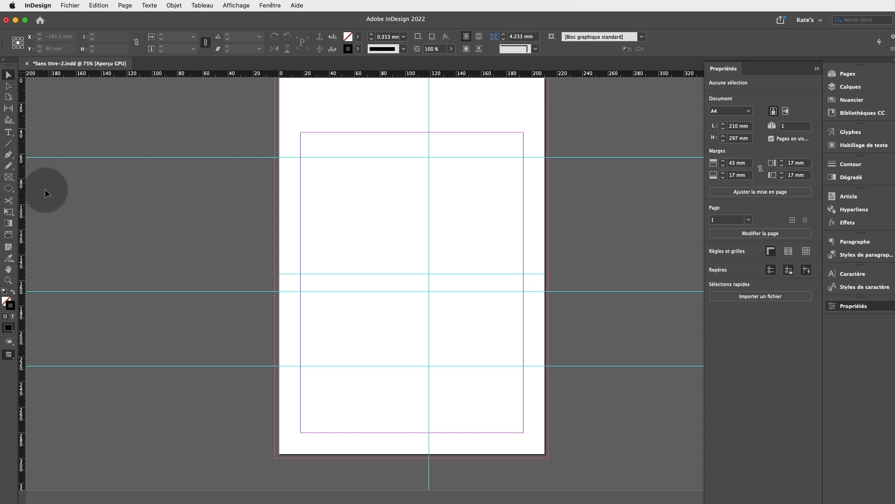
Choose the Pastel Brochure Layout template and import the green nature photo into the grey placeholder frame beside "hello"
click(9, 177)
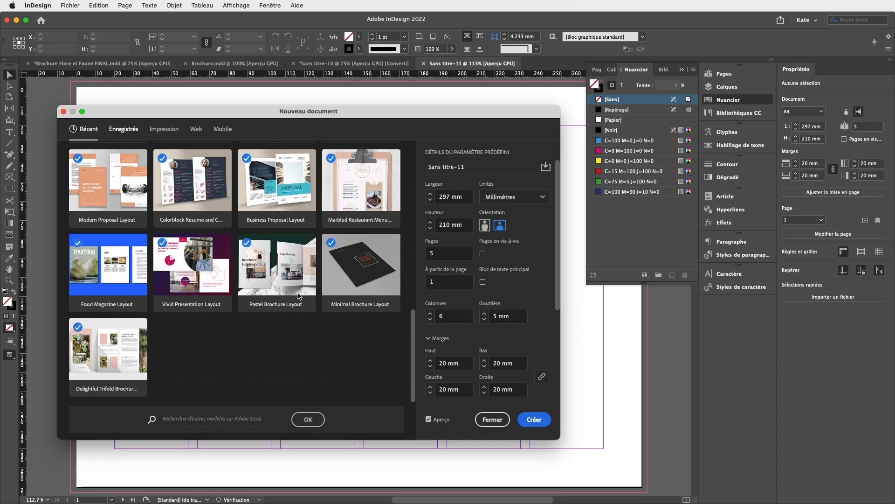
click(277, 268)
click(279, 220)
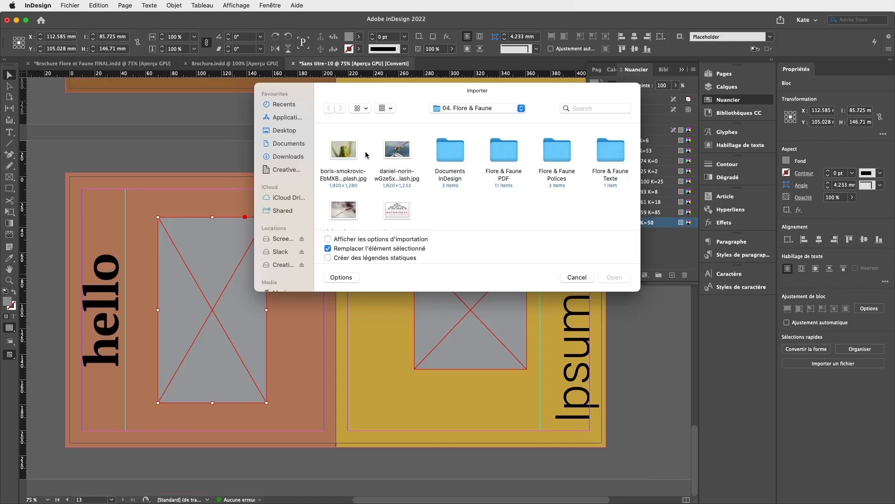
click(356, 153)
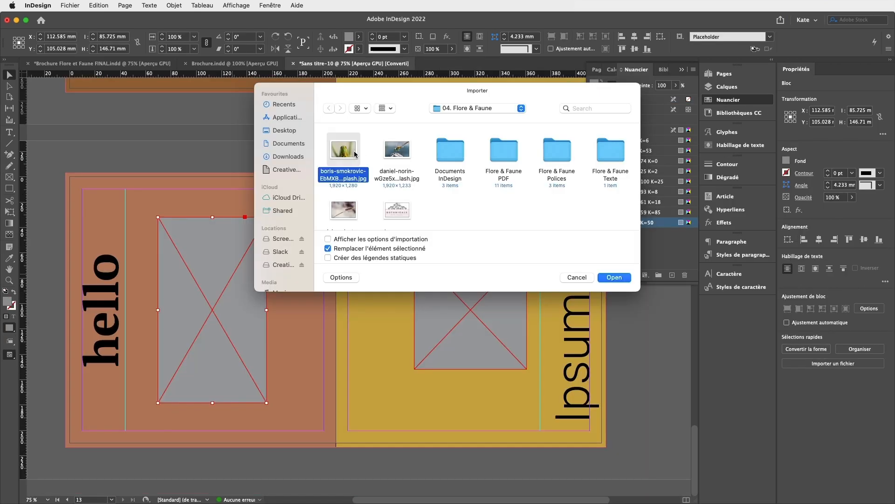
click(613, 277)
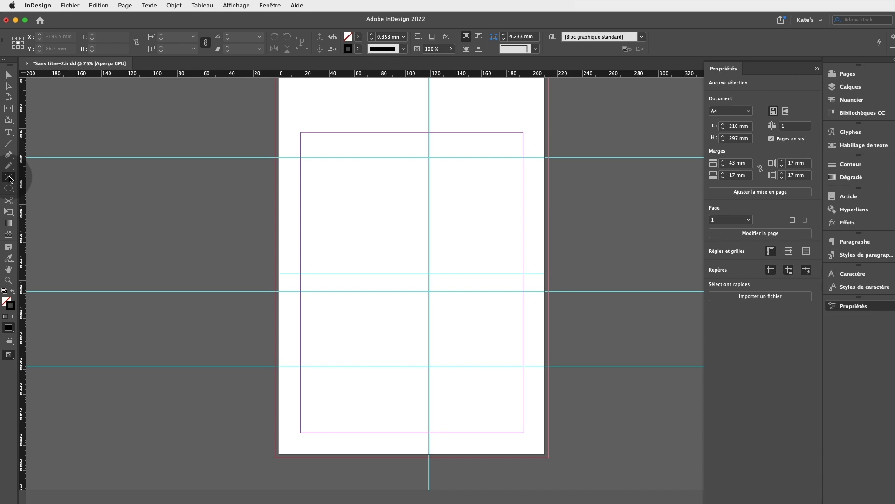
Draw a rectangular image frame about 101.5 × 92 mm between the 60 mm horizontal guide, left margin and vertical guide
click(8, 177)
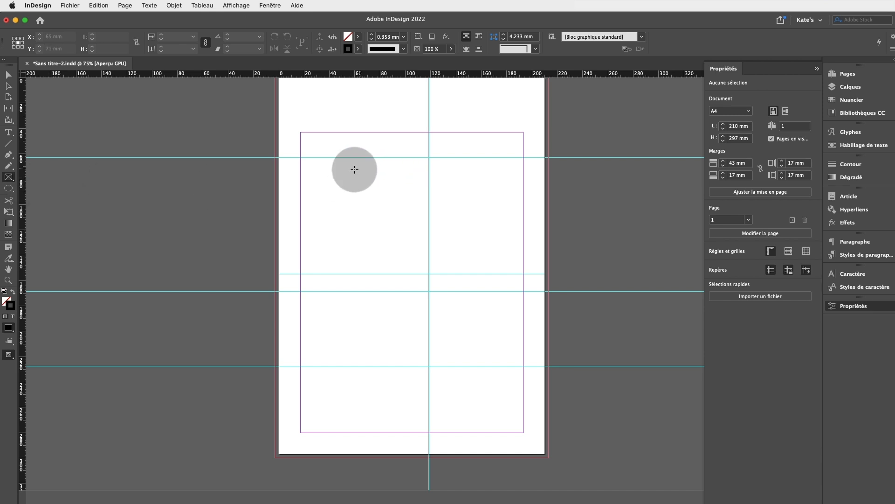
drag(302, 157, 429, 273)
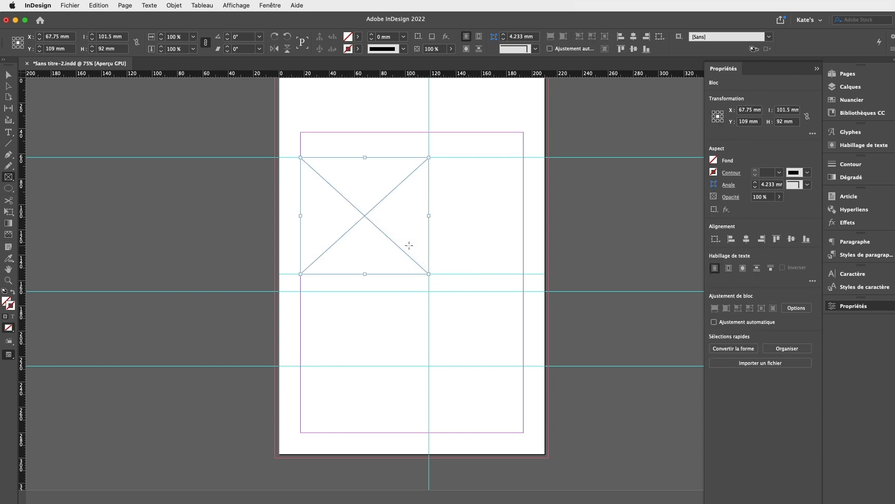
Start importing a file into the new frame and browse to Desktop > InDesign Débutants > 00. Photos
click(69, 6)
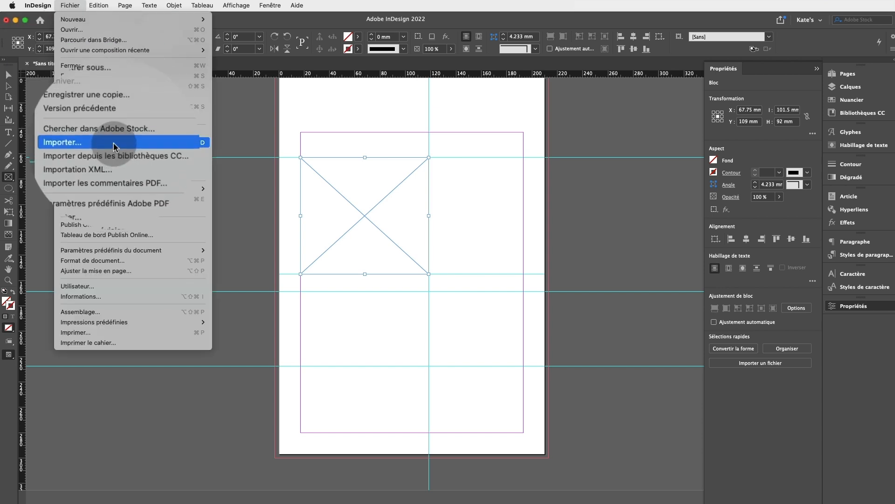
click(193, 142)
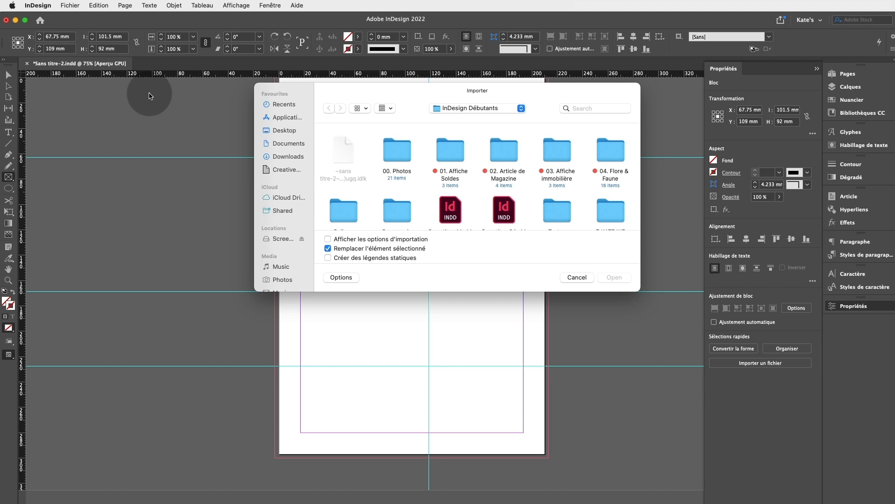
scroll(407, 148, down, 1)
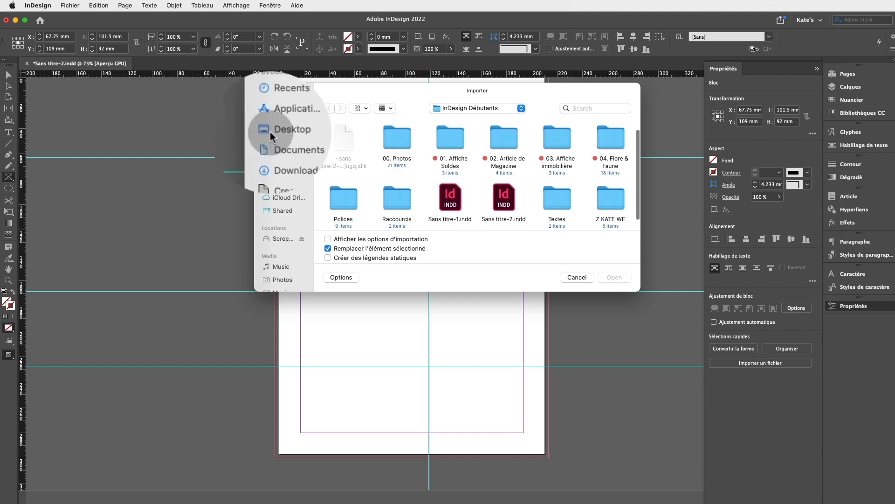
click(284, 131)
scroll(392, 208, down, 2)
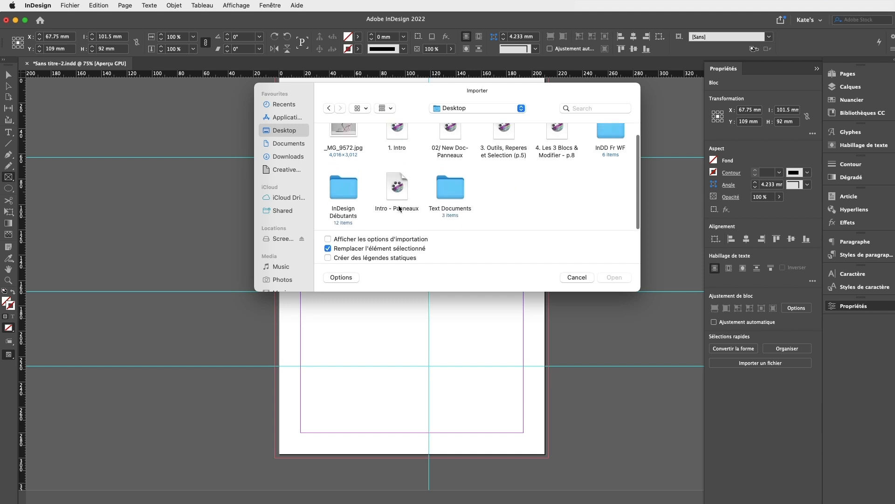
double_click(343, 188)
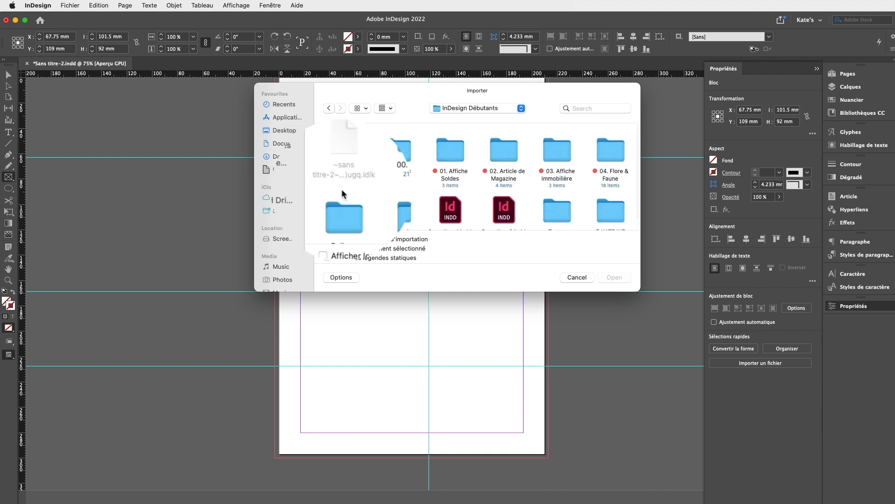
click(395, 156)
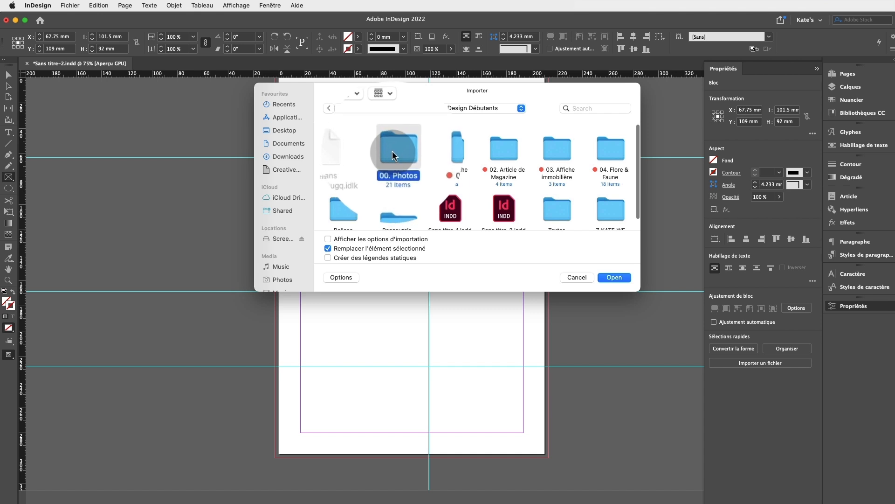
double_click(393, 151)
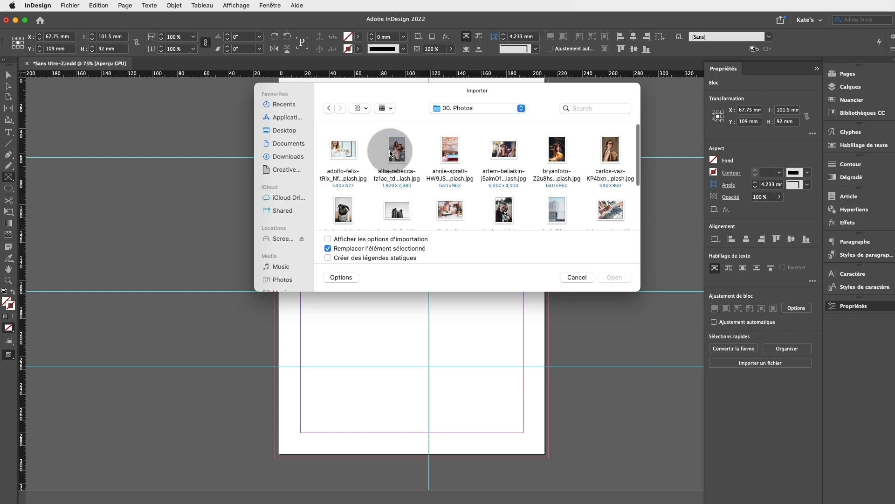
Import the 1,920 × 2,880 couple photo into the selected frame
click(398, 151)
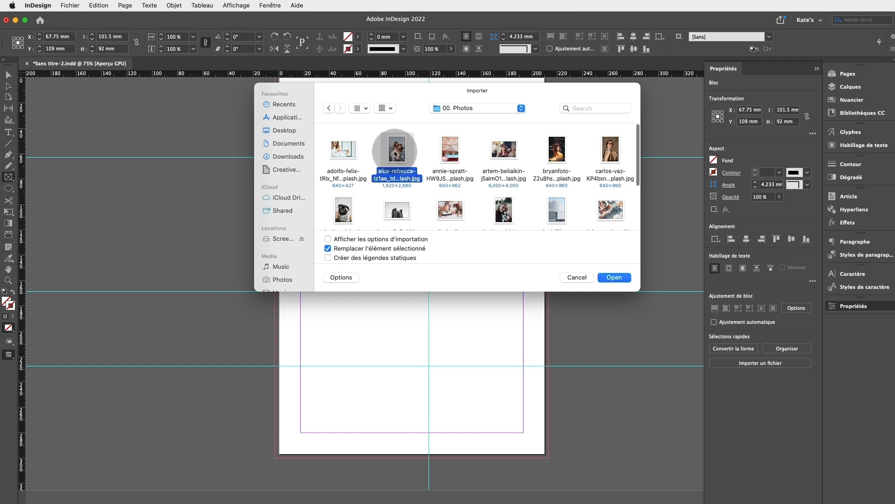
click(450, 153)
click(554, 155)
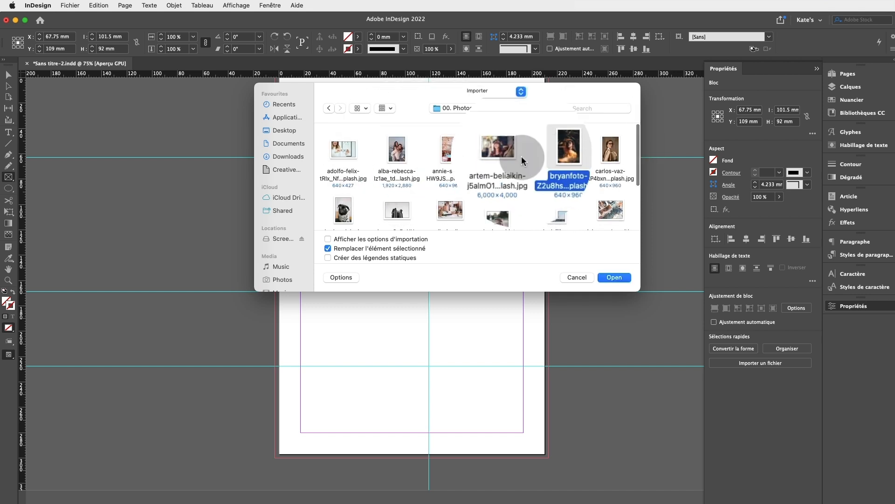
click(395, 151)
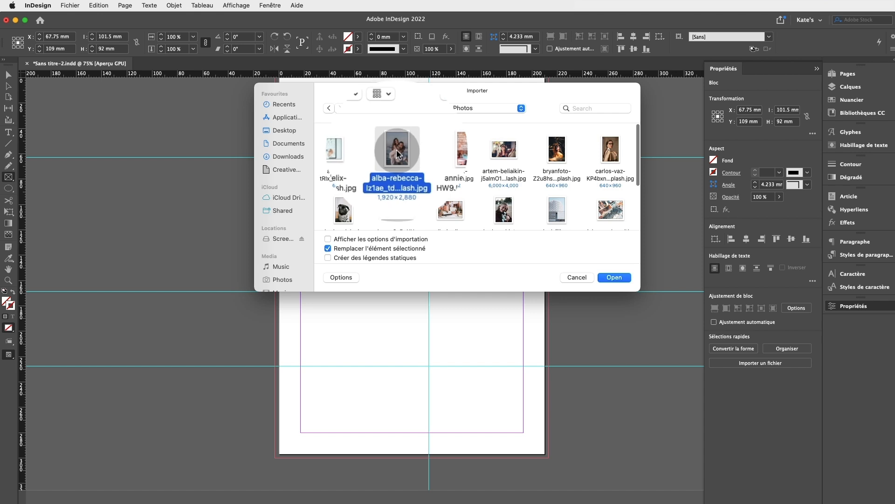
click(614, 277)
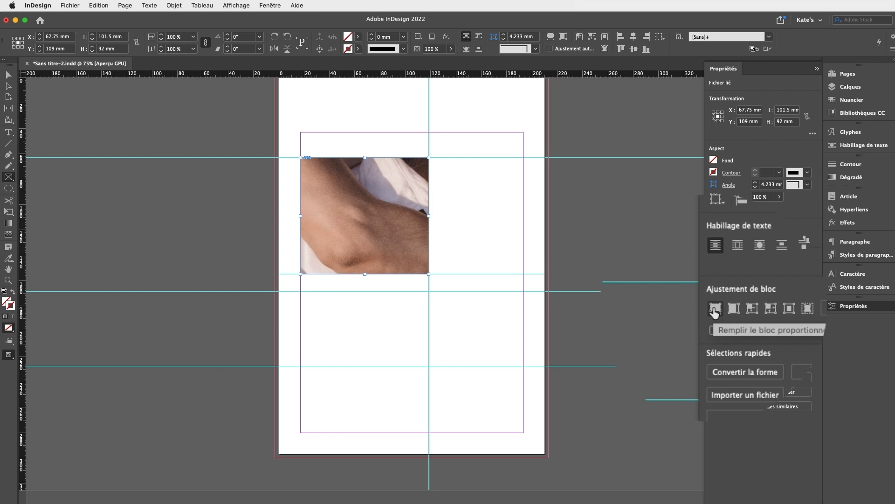
Fit the couple photo to its frame with the content-aware fitting option (Ajustement d'après le contenu)
click(714, 310)
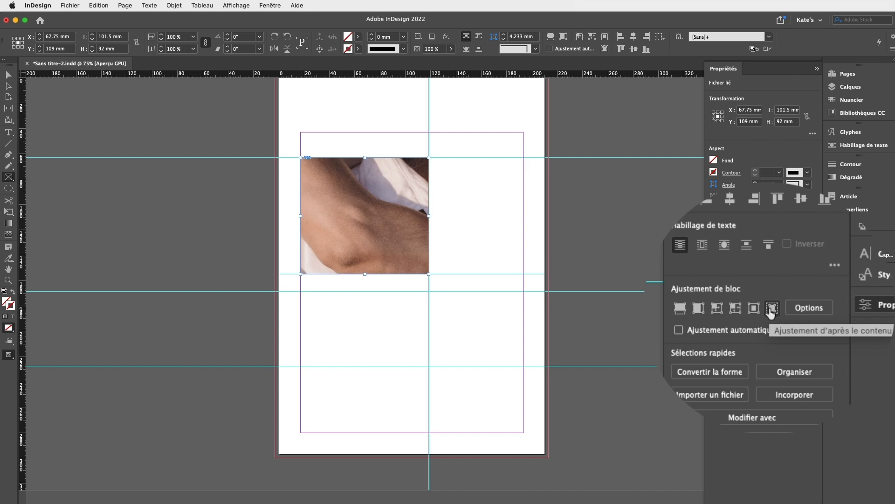
click(770, 312)
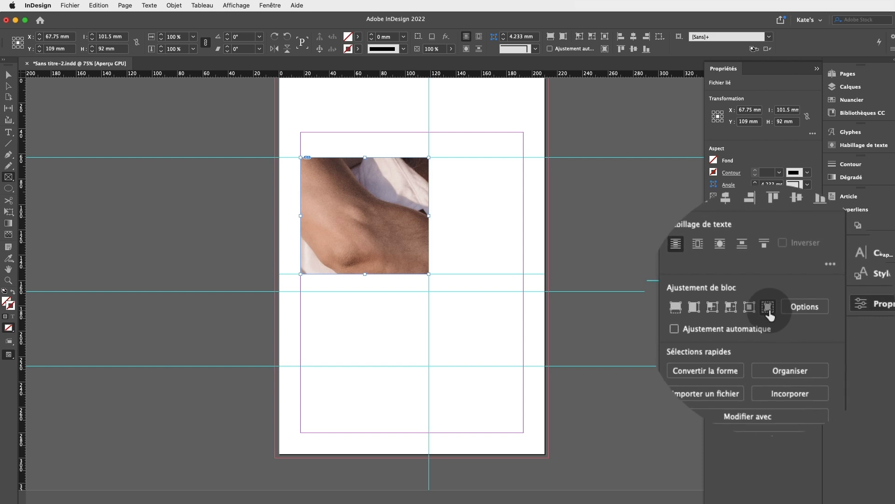
click(769, 309)
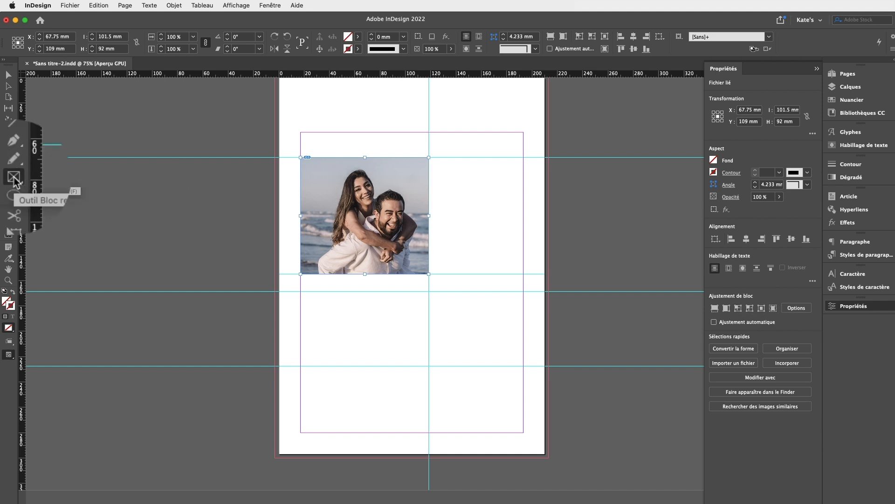
Draw a second rectangular frame about 101.5 × 80 mm below the couple photo and import the 640 × 960 pug photo into it
click(9, 177)
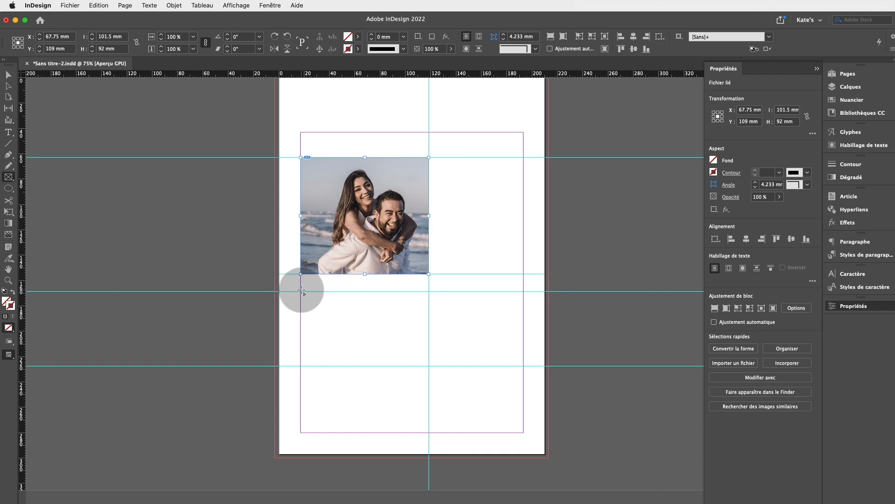
drag(301, 291, 429, 392)
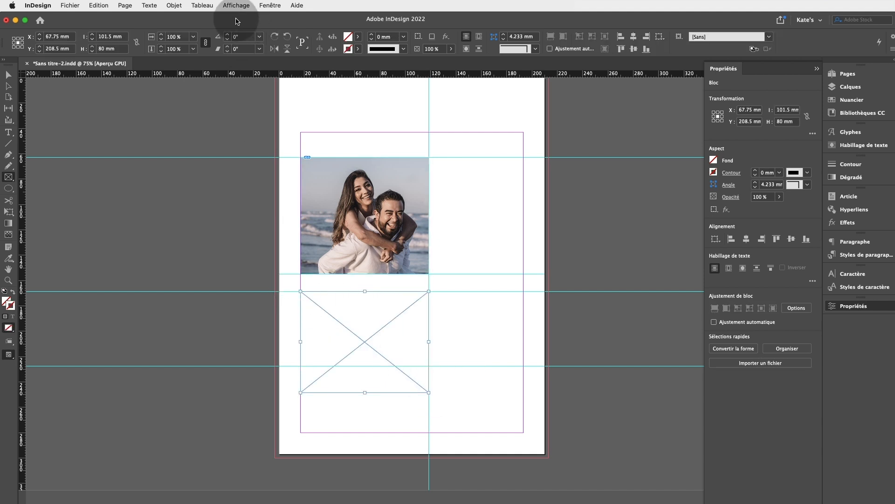
click(70, 6)
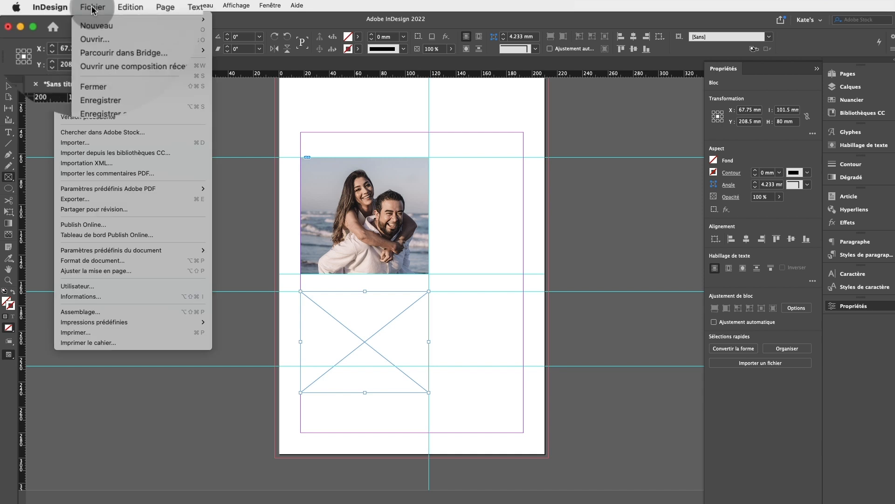
click(200, 146)
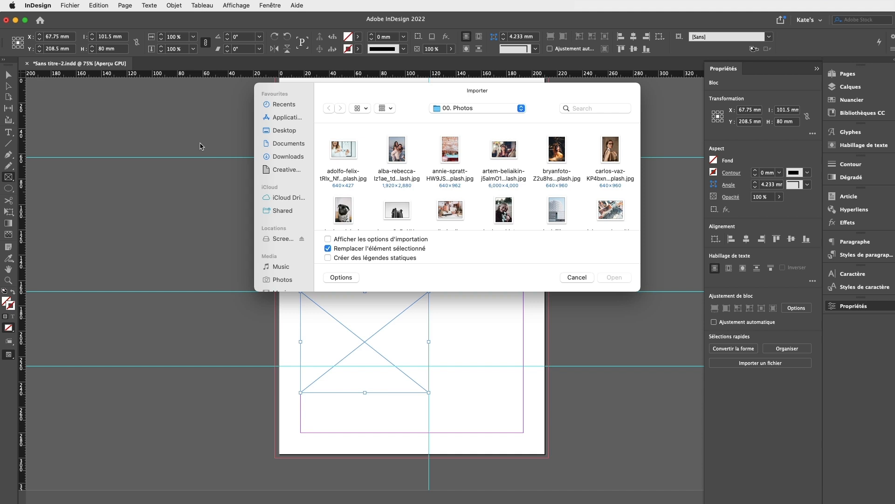
scroll(534, 175, down, 2)
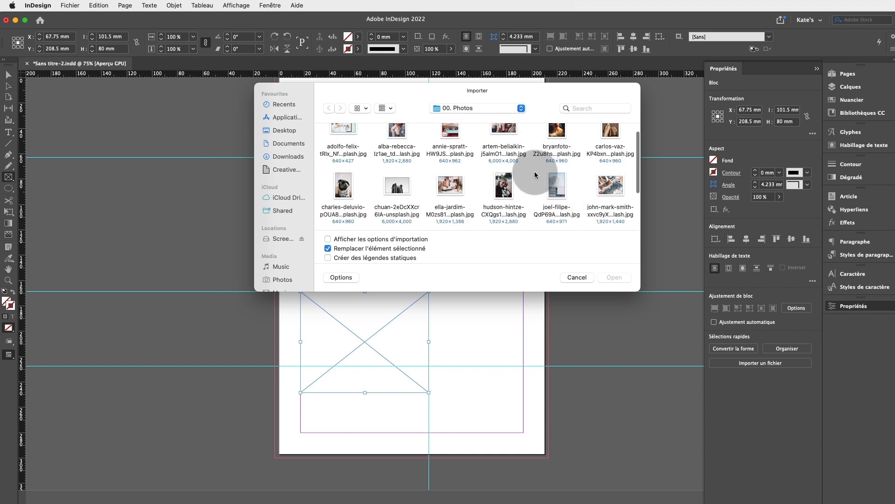
scroll(534, 175, down, 2)
click(344, 156)
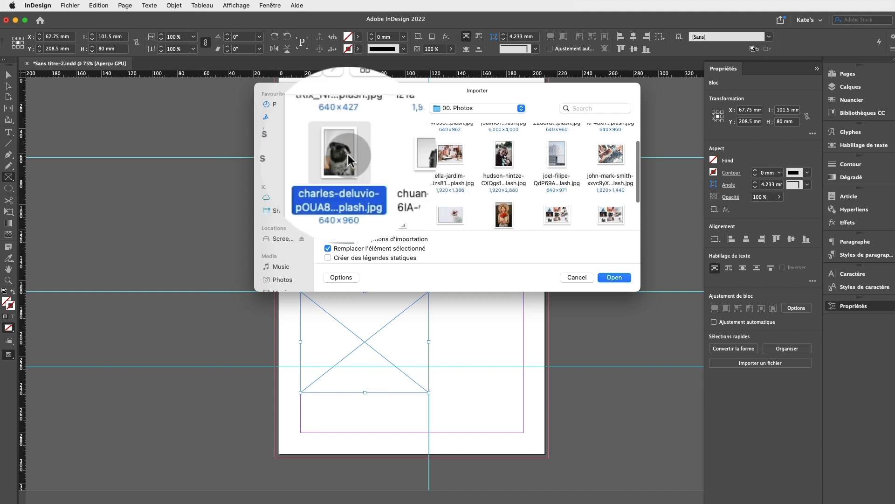
click(616, 277)
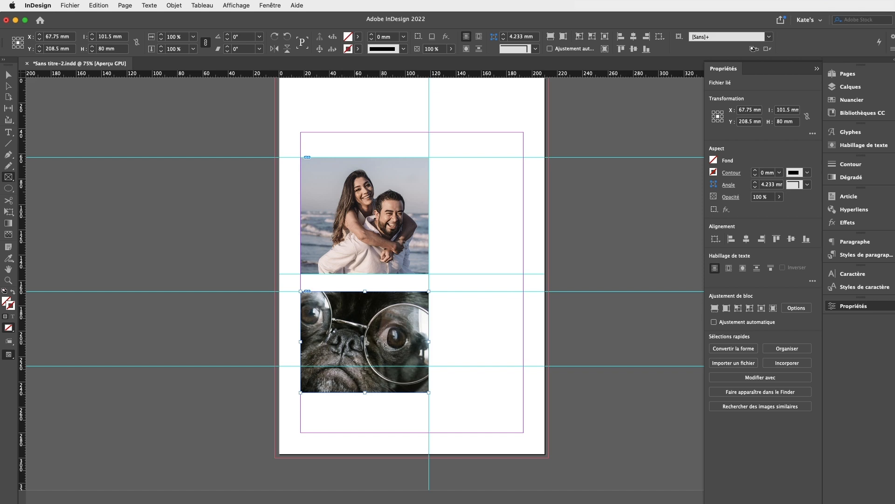
Apply content-aware fitting to the pug photo and shift the image slightly within its frame
scroll(382, 342, left, 1)
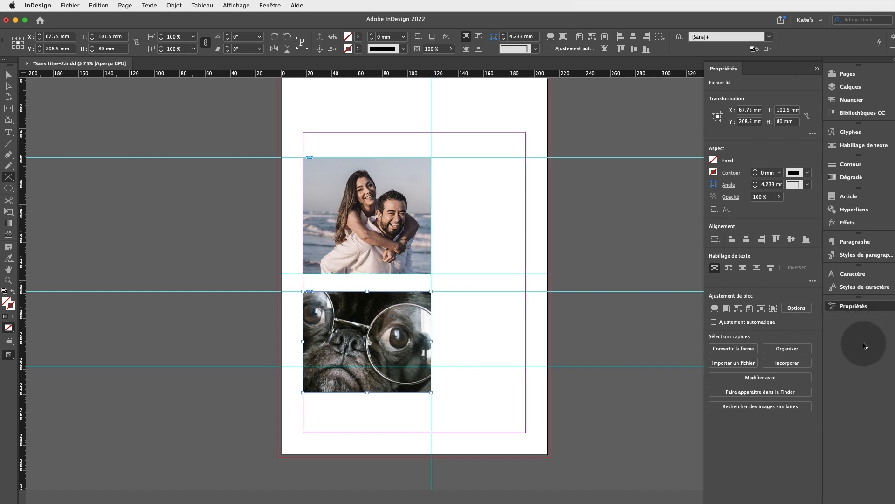
click(769, 312)
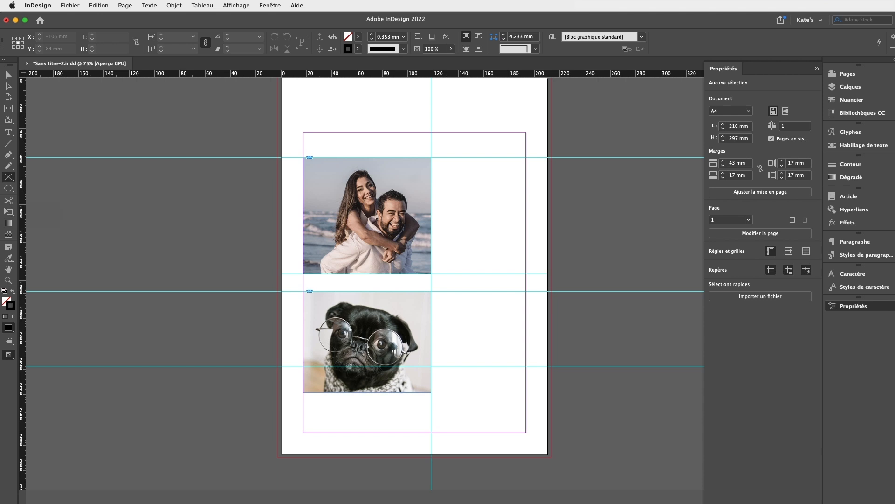
click(757, 330)
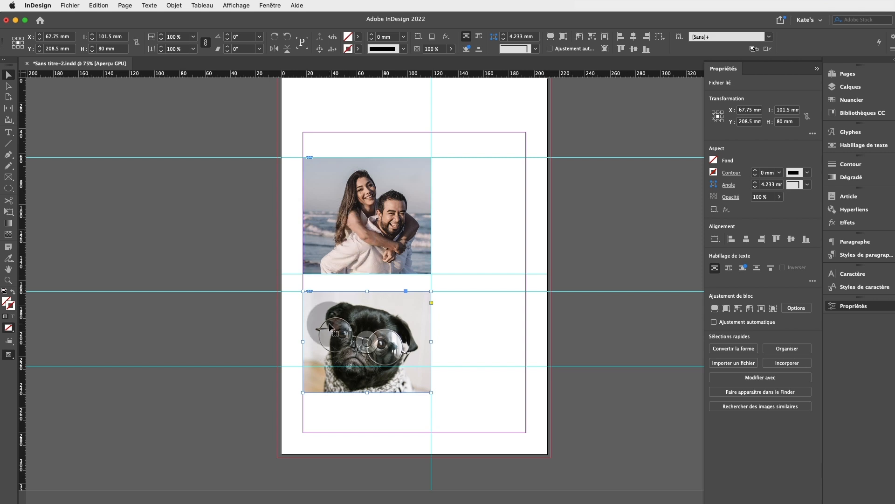
mouse_move(364, 340)
mouse_down()
mouse_move(373, 342)
mouse_move(353, 345)
mouse_move(360, 341)
mouse_up()
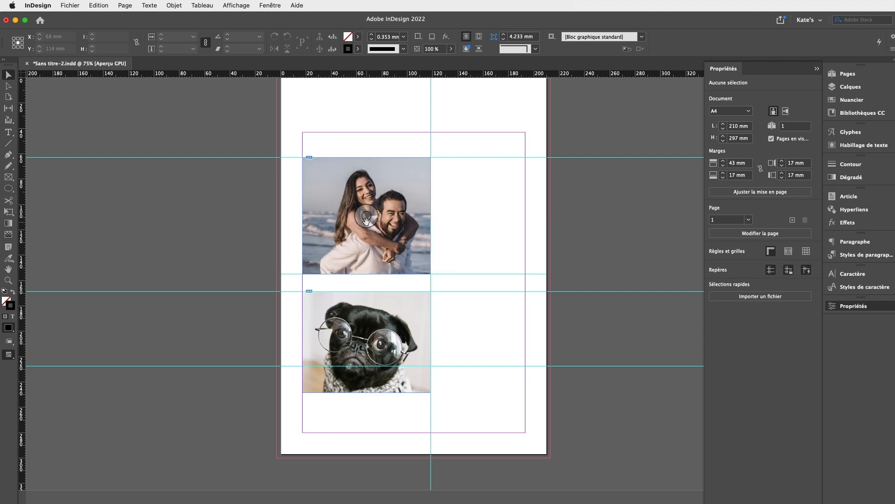
Select the couple photo inside its frame and nudge the image up about 7 mm without moving the frame
click(366, 219)
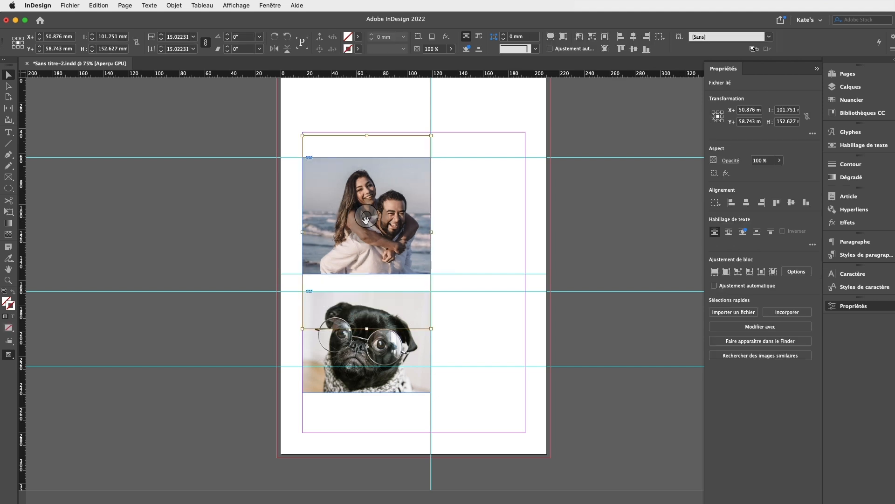
click(381, 198)
click(340, 141)
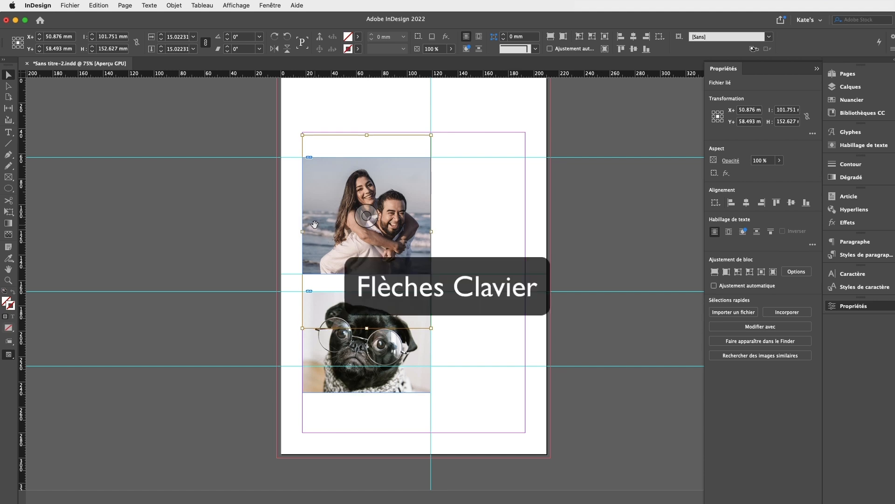
key(Up)
key(Up)
key(Up)
key(Up)
key(Up)
key(Up)
key(Up)
key(Up)
key(Up)
key(Up)
key(Up)
key(Up)
key(Up)
key(Up)
key(Up)
key(Up)
key(Up)
key(Up)
key(Up)
key(Up)
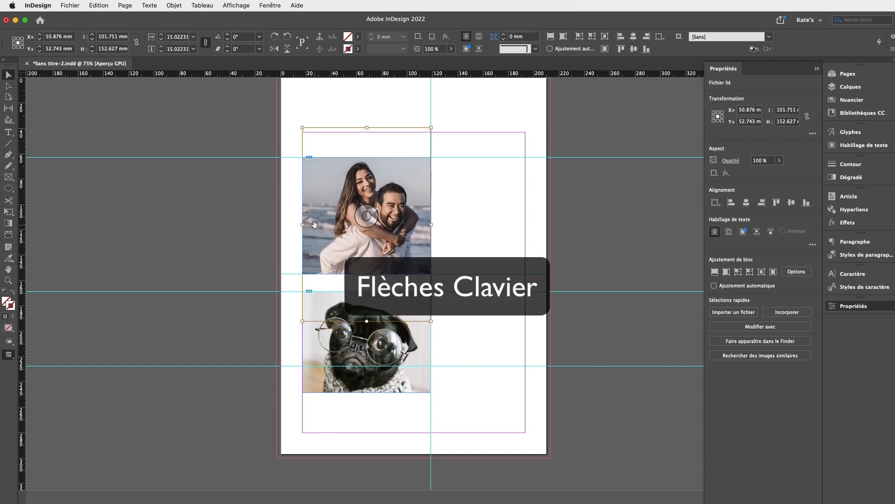
Nudge the couple photo about 3.5 mm to the right inside its frame
key(Right)
key(Right)
key(Right)
key(Right)
key(Right)
key(Right)
key(Right)
key(Right)
key(Right)
key(Right)
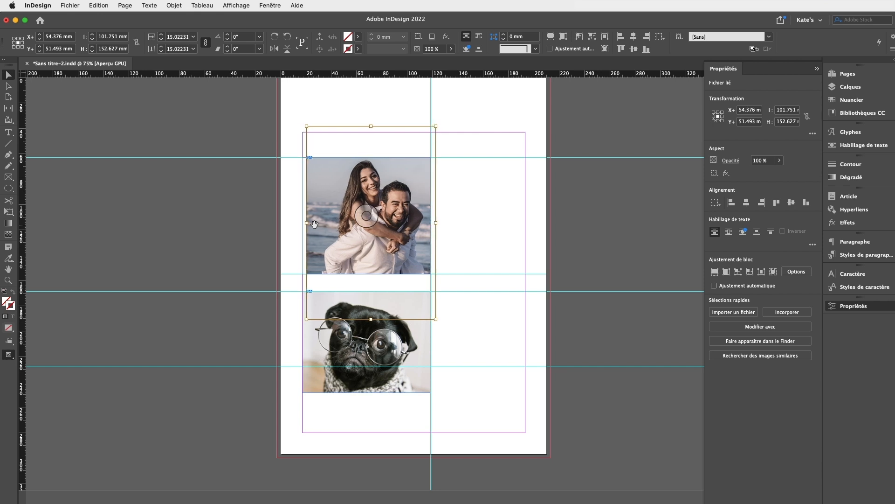
Nudge the couple photo about 5 mm to the left inside its frame
key(Left)
key(Left)
key(Left)
key(Left)
key(Left)
key(Left)
key(Left)
key(Left)
key(Left)
key(Left)
key(Left)
key(Left)
key(Left)
key(Left)
key(Left)
key(Left)
key(Left)
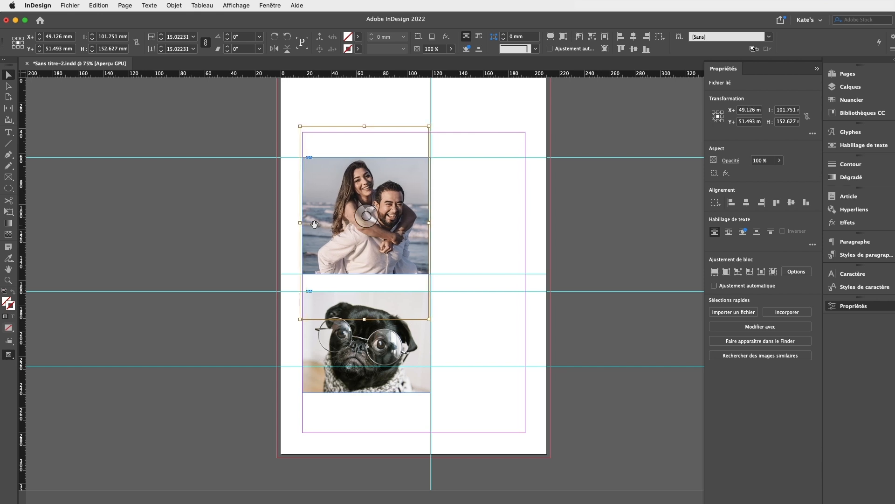
Nudge the couple photo back 2 mm to the right so the image covers the full width of its frame
key(Right)
key(Right)
key(Right)
key(Right)
key(Right)
key(Right)
key(Right)
key(Right)
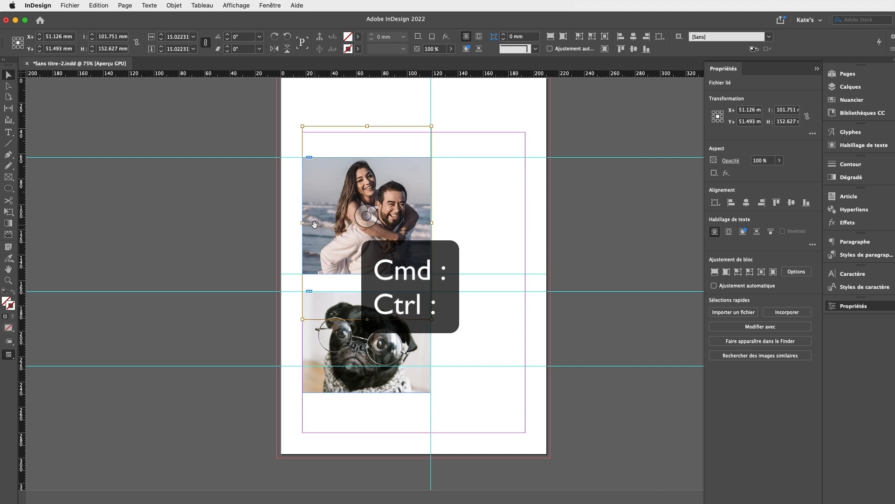
Enlarge the couple photo inside its frame in small increments to about 150 × 225 mm, leaving the frame size alone, and deselect it
key(super+colon)
key(super+colon)
key(super+colon)
key(super+colon)
key(super+colon)
key(super+colon)
key(super+colon)
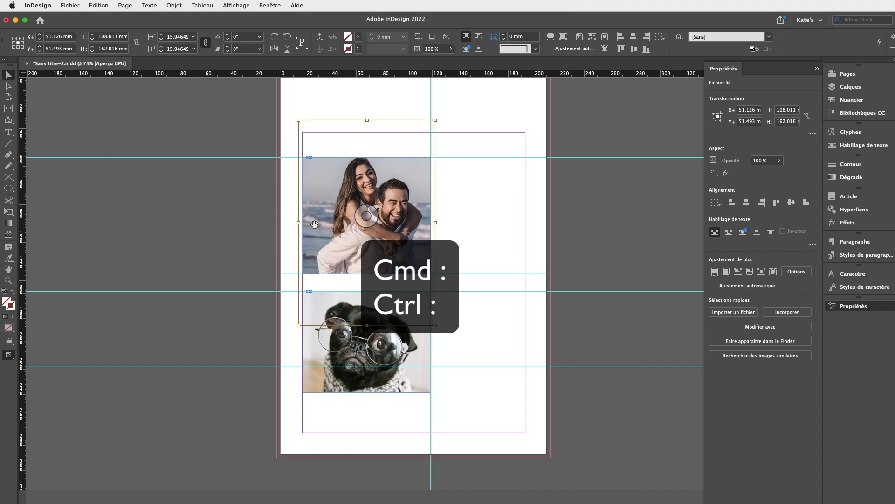
key(super+colon)
key(super+colon)
key(super+colon)
key(super+colon)
key(super+colon)
key(super+colon)
key(super+colon)
key(super+colon)
key(super+colon)
key(super+colon)
key(super+colon)
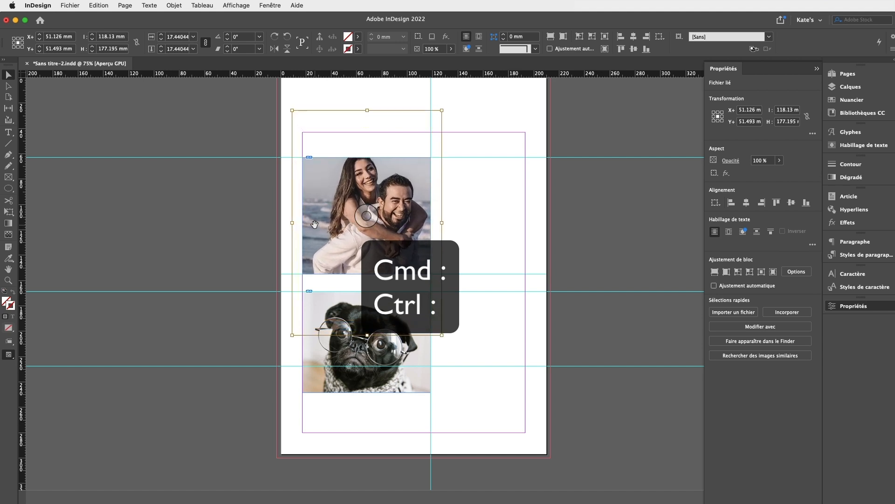
key(super+colon)
key(super+colon)
key(super+colon)
key(super+colon)
key(super+colon)
key(super+colon)
key(super+colon)
key(super+colon)
key(super+colon)
key(super+colon)
key(super+colon)
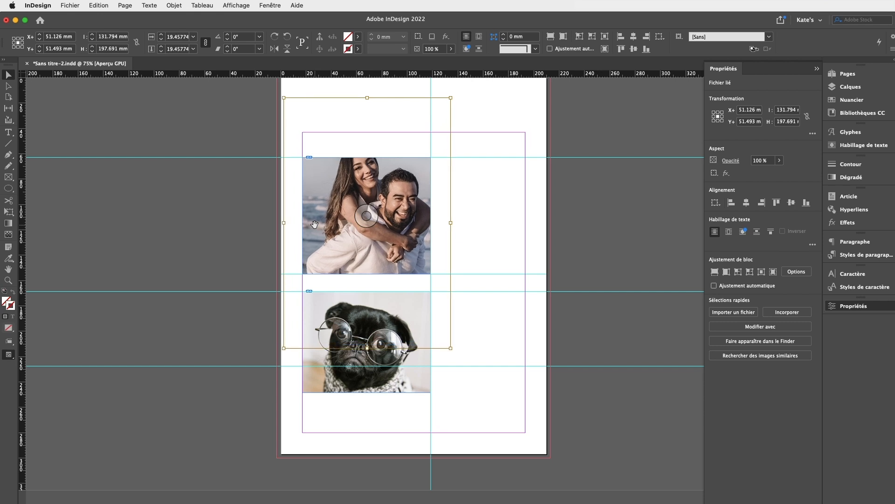
key(super+colon)
key(super+colon)
key(super+colon)
key(super+colon)
key(super+colon)
key(super+colon)
key(super+colon)
key(super+colon)
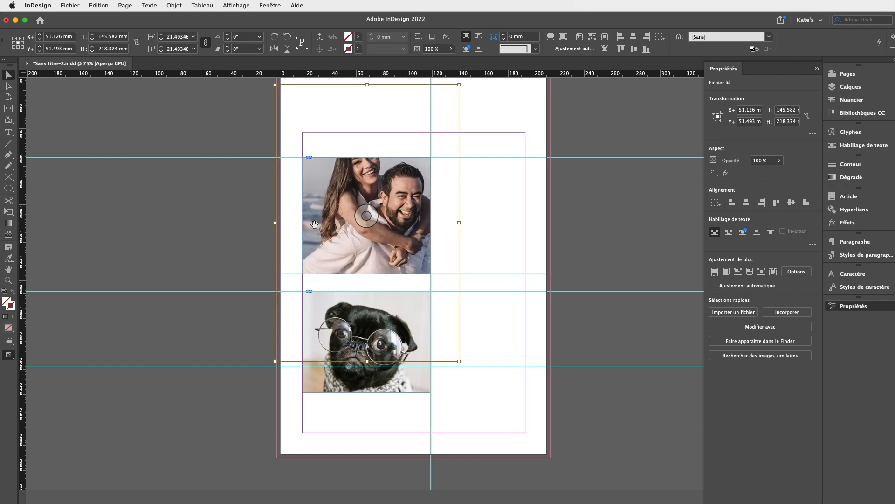
key(super+colon)
key(super+colon)
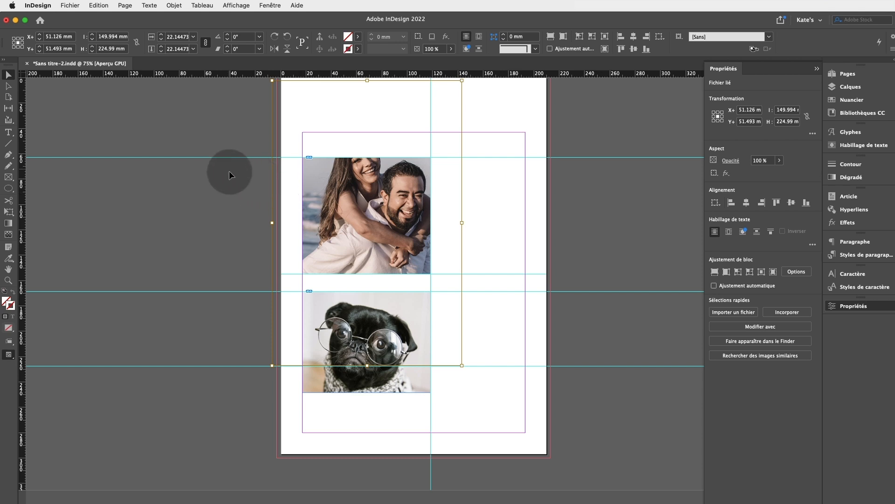
click(229, 200)
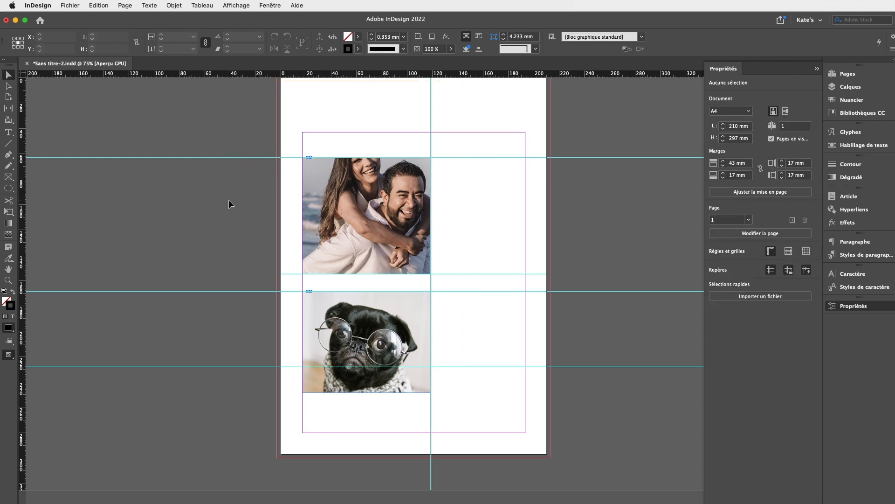
Nudge the enlarged couple image down about 20 mm within its frame and deselect it
click(365, 214)
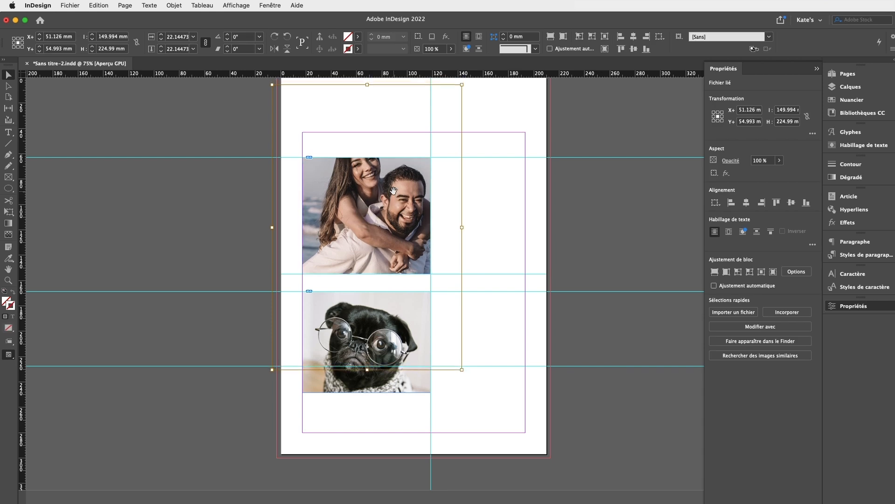
key(Down)
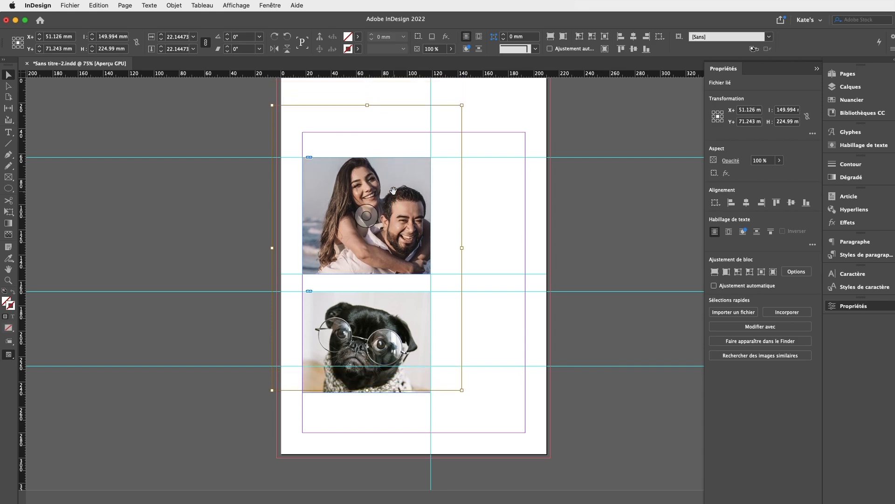
click(487, 179)
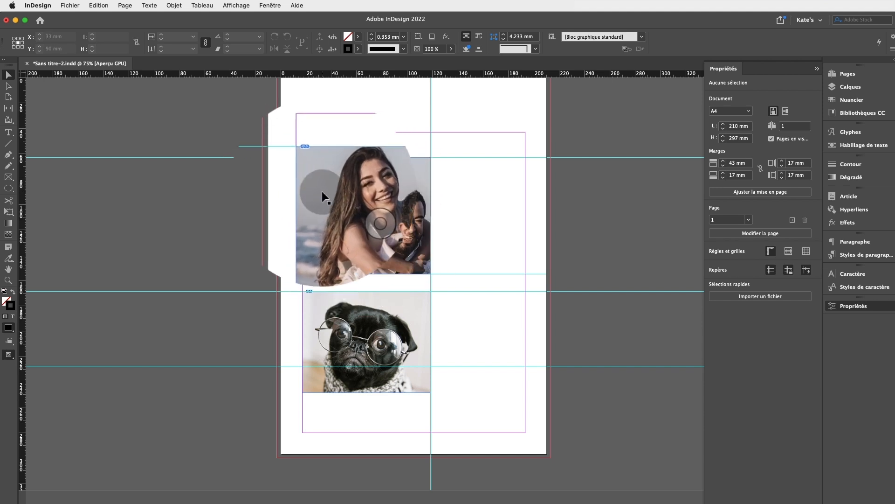
Select the couple photo's frame and nudge it together with its image to the right, to X 86.5 mm
click(321, 192)
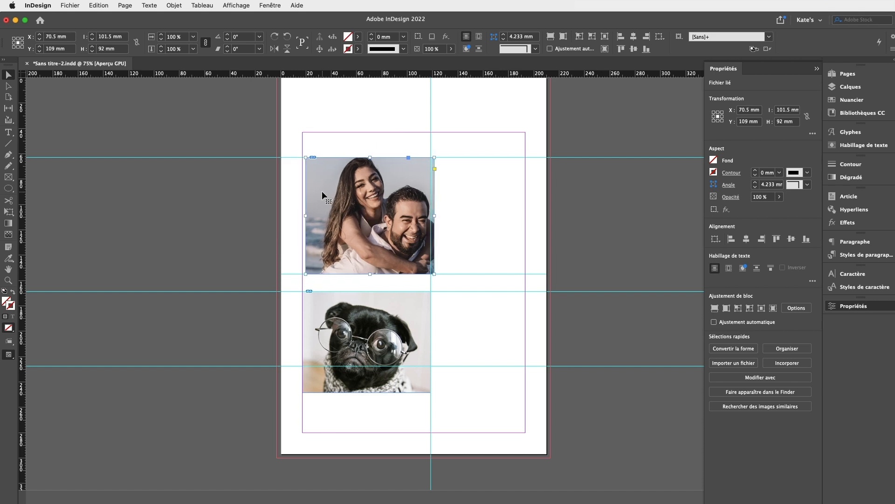
key(Right)
key(Right)
key(Right)
key(Right)
key(Right)
key(Right)
key(Right)
key(Right)
key(Right)
key(Right)
key(Right)
key(Right)
key(Right)
key(Right)
key(Right)
key(Right)
key(Right)
key(Right)
key(Right)
key(Right)
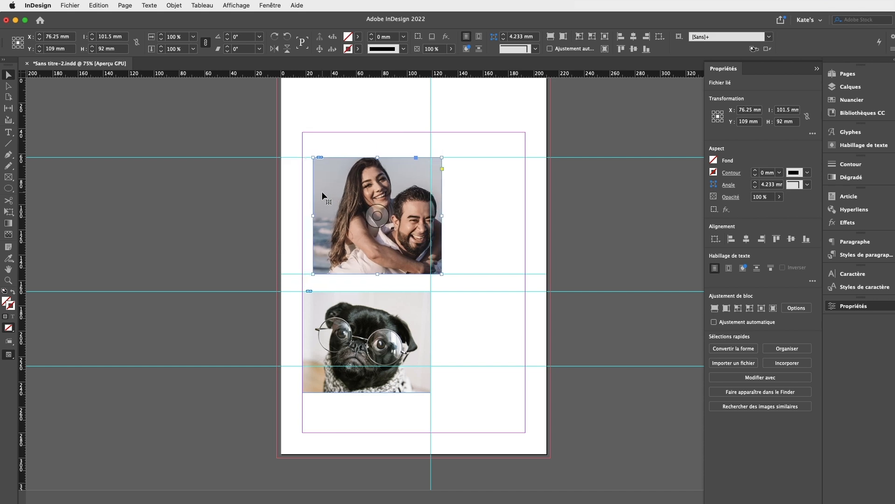
key(Right)
key(Right)
key(Right)
key(Right)
key(Right)
key(Right)
key(Right)
key(Right)
key(Right)
key(Right)
key(Right)
key(Right)
key(Right)
key(Right)
key(Right)
key(Right)
key(Right)
key(Right)
key(Right)
key(Right)
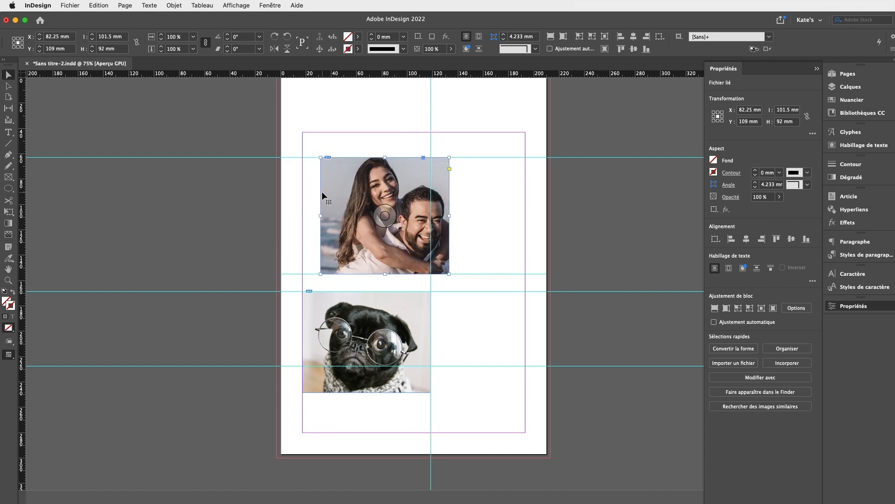
key(Right)
key(Right)
key(Right)
key(Right)
key(Right)
key(Right)
key(Right)
key(Right)
key(Right)
key(Right)
key(Right)
key(Right)
key(Right)
key(Right)
key(Right)
key(Right)
key(Right)
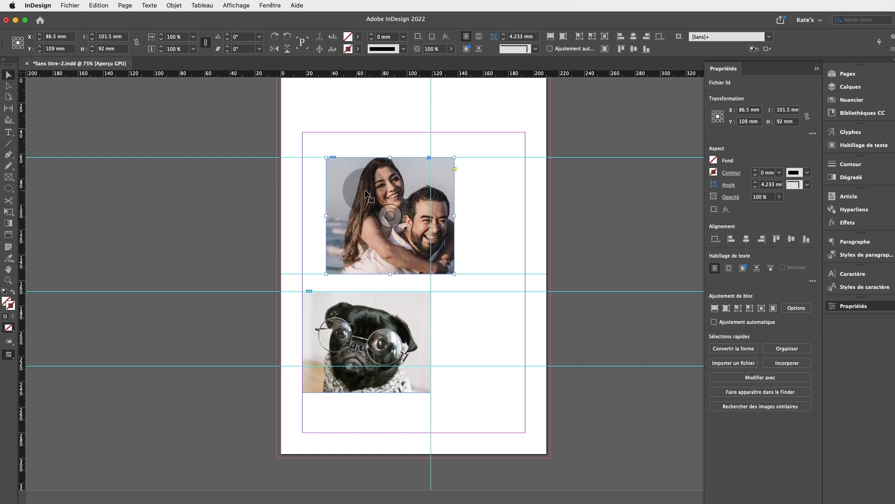
Move the couple frame back left to about X 70.75 mm and enlarge frame and image together to about 127.6 × 115.7 mm
drag(365, 193, 345, 195)
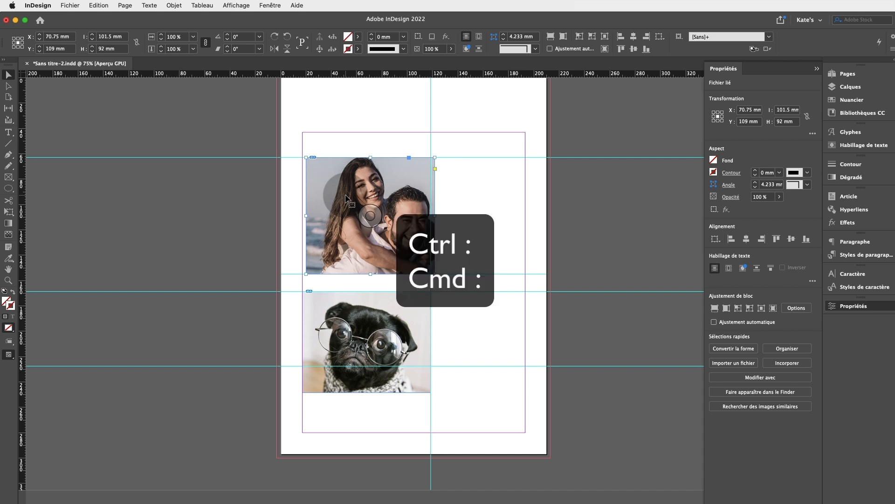
key(super+period)
key(super+period)
key(super+period)
key(super+period)
key(super+period)
key(super+period)
key(super+period)
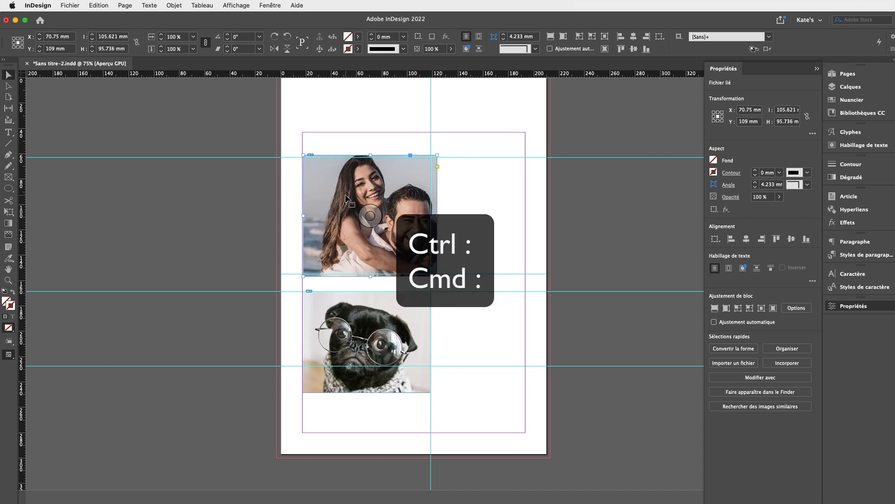
key(super+period)
key(super+period)
key(super+period)
key(super+period)
key(super+period)
key(super+period)
key(super+period)
key(super+period)
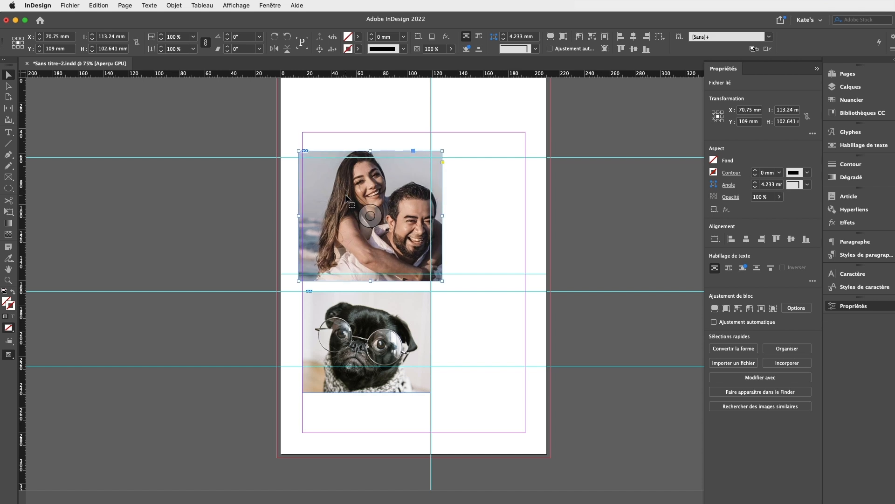
key(super+period)
key(super+period)
key(super+period)
key(super+period)
key(super+period)
key(super+period)
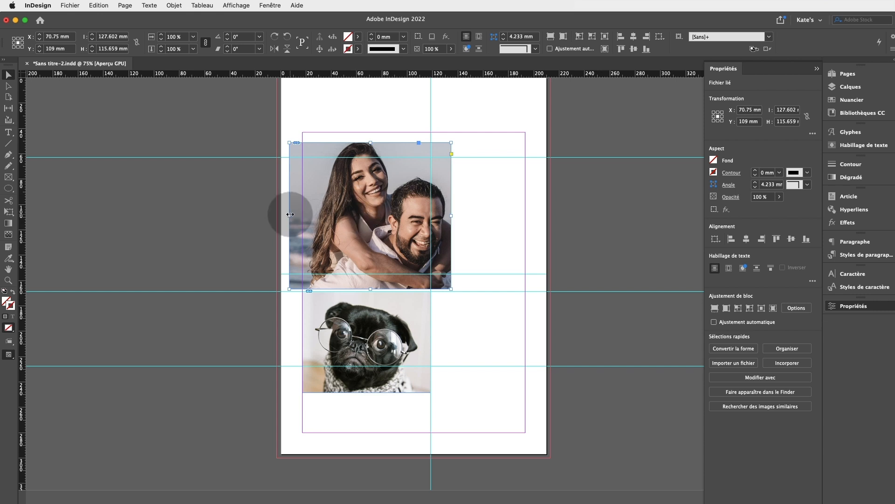
Crop the couple frame to 101.5 mm wide between the left margin and vertical guide, and raise its bottom edge to the guide above the pug
drag(290, 214, 302, 214)
drag(451, 215, 431, 218)
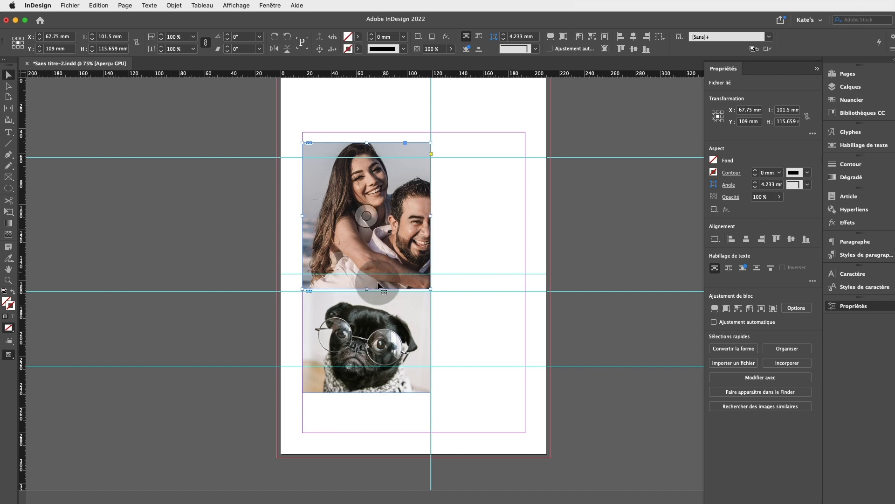
drag(367, 289, 368, 274)
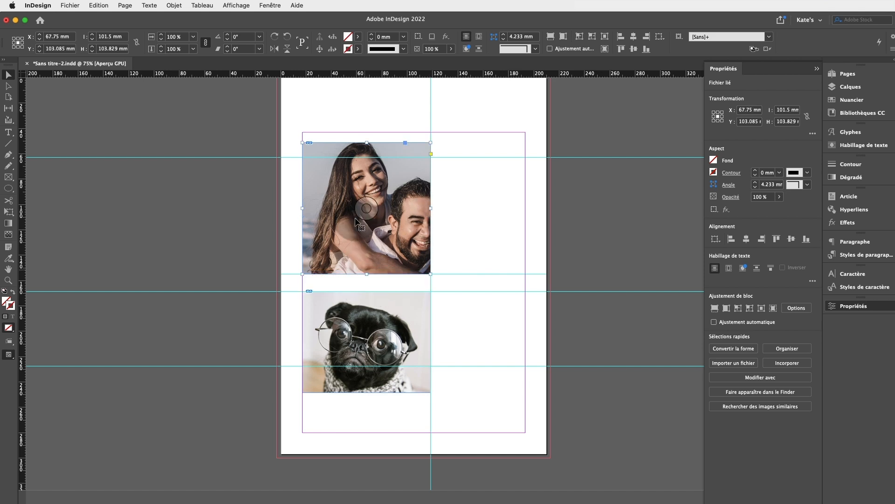
click(468, 204)
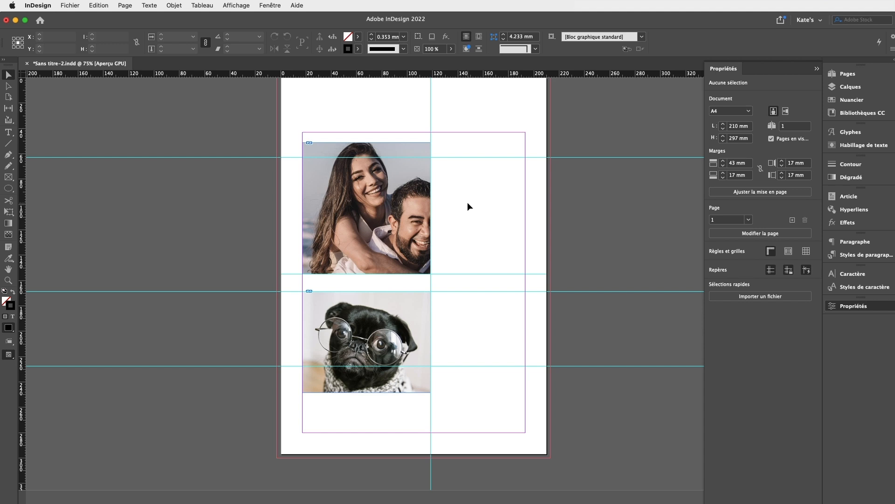
click(465, 205)
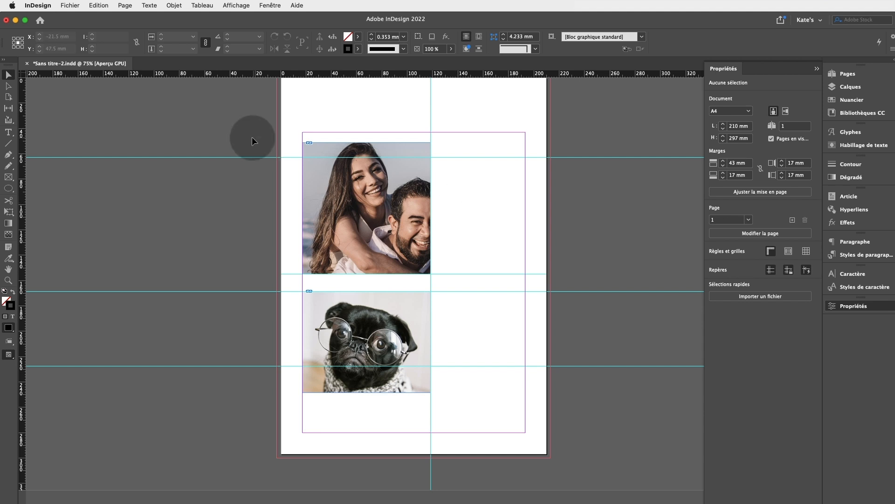
Draw a circular image frame about 85 mm in diameter to the right of the couple photo with the Ellipse Frame tool
click(13, 179)
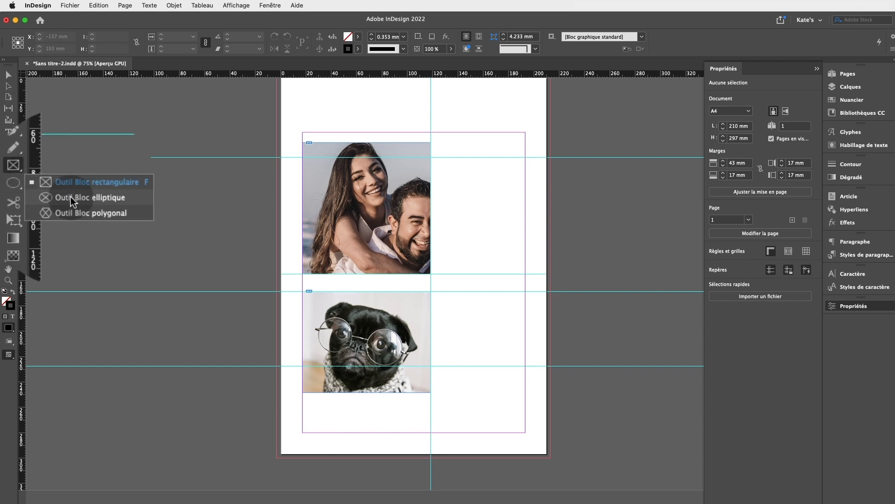
click(70, 197)
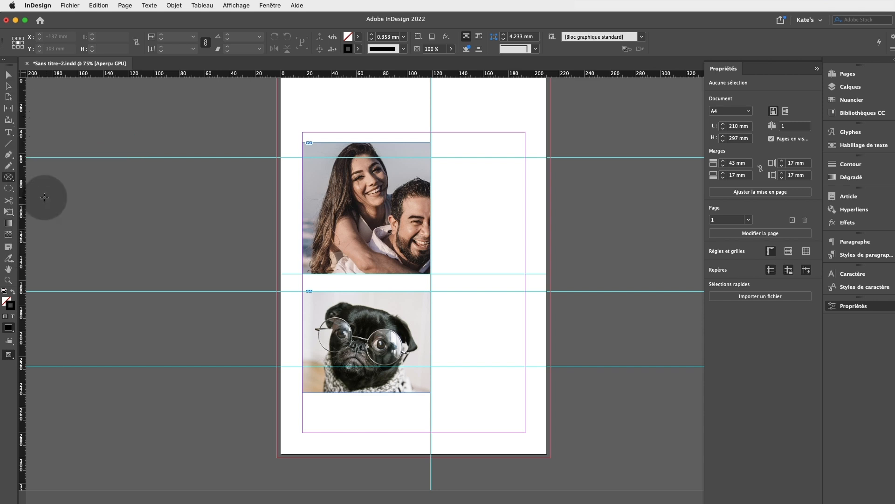
drag(433, 183, 542, 357)
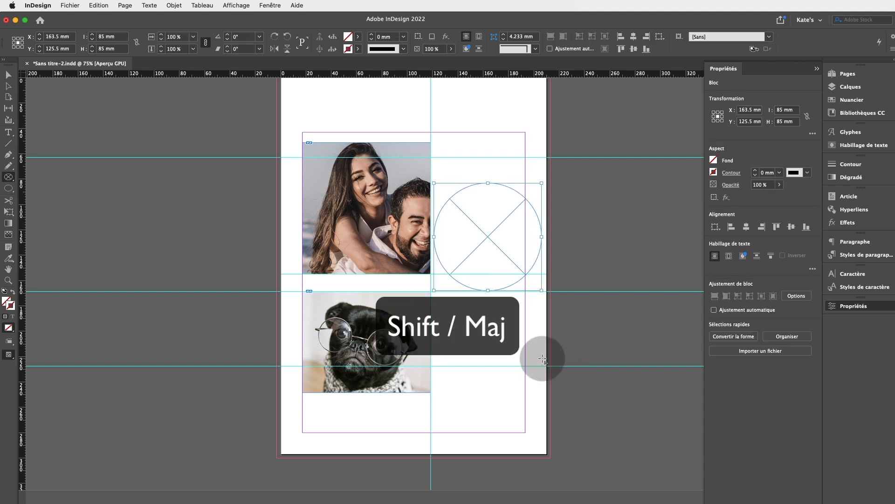
click(445, 208)
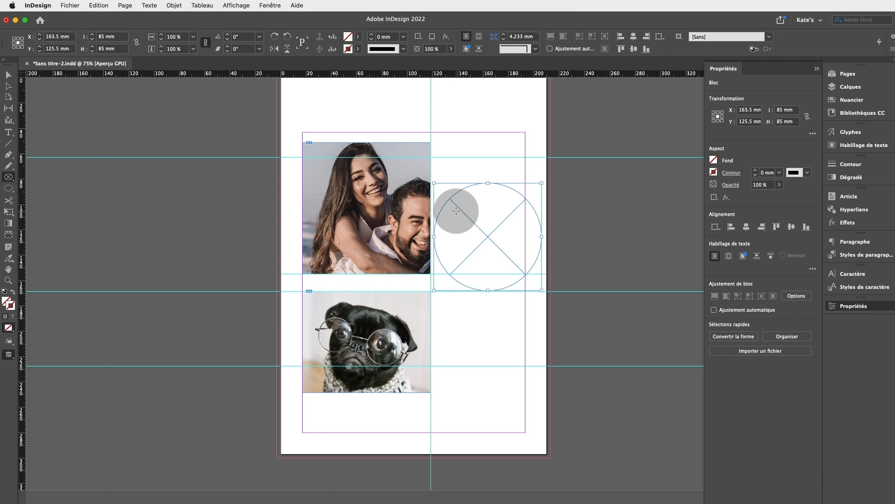
Import the family photo of three women and a baby into the circular frame and apply content-aware fitting
key(super+d)
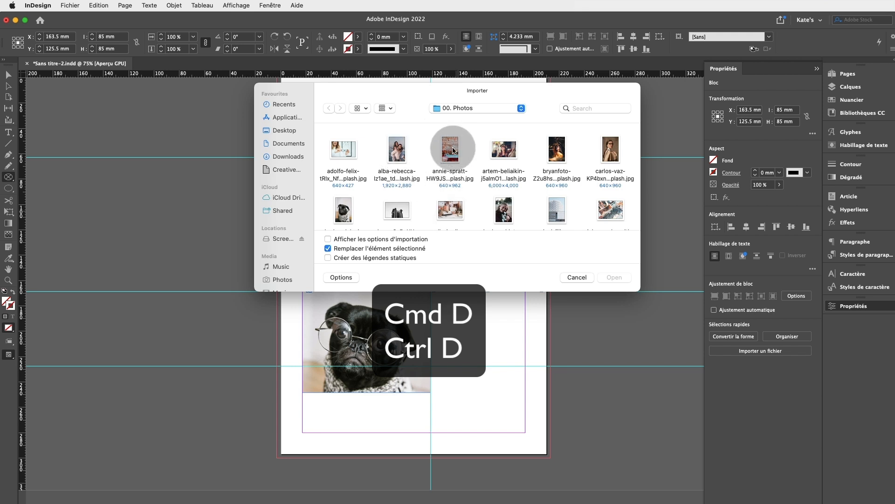
scroll(495, 187, down, 5)
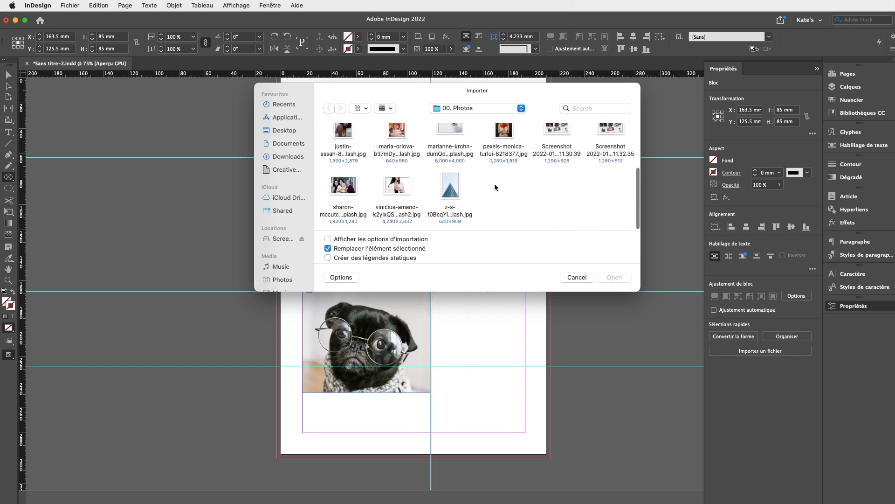
click(345, 205)
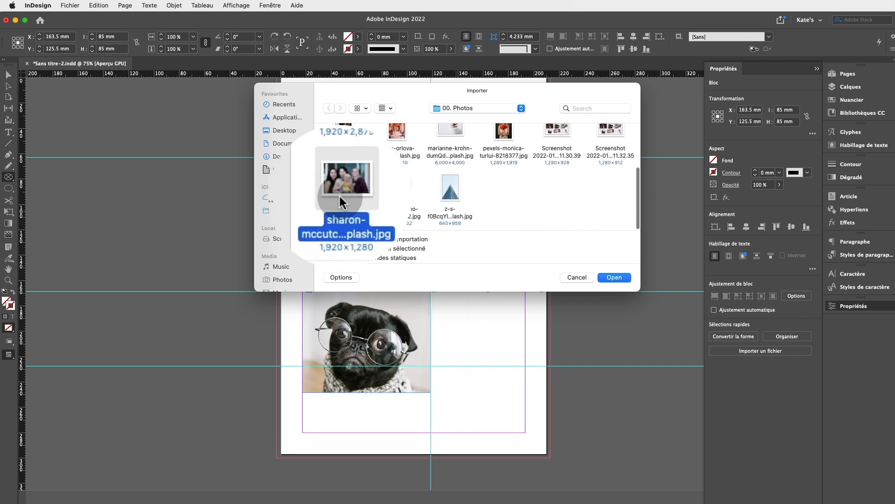
click(613, 278)
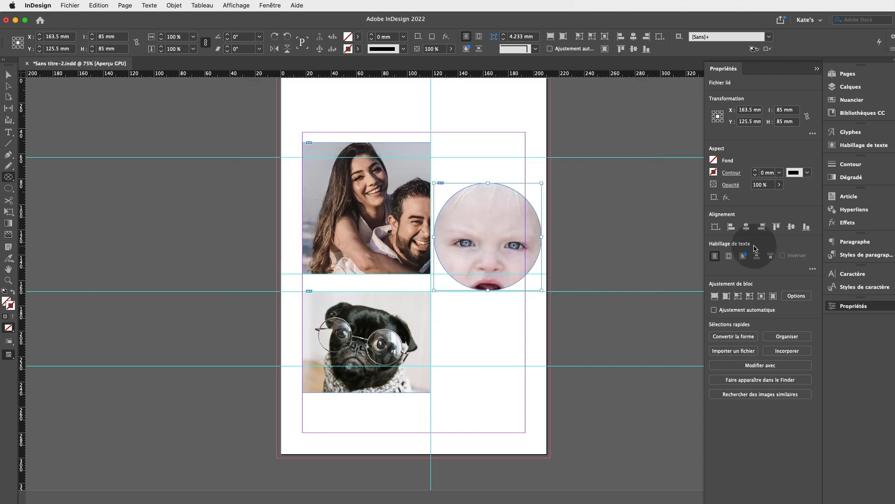
click(773, 298)
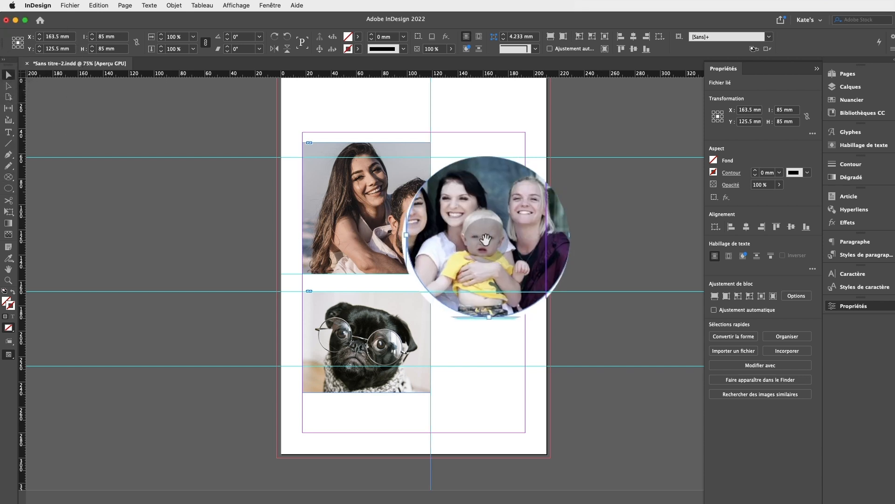
Select the family image inside the circular frame and enlarge only the image in increments to about 371 × 247 mm, closing in on the baby
click(487, 237)
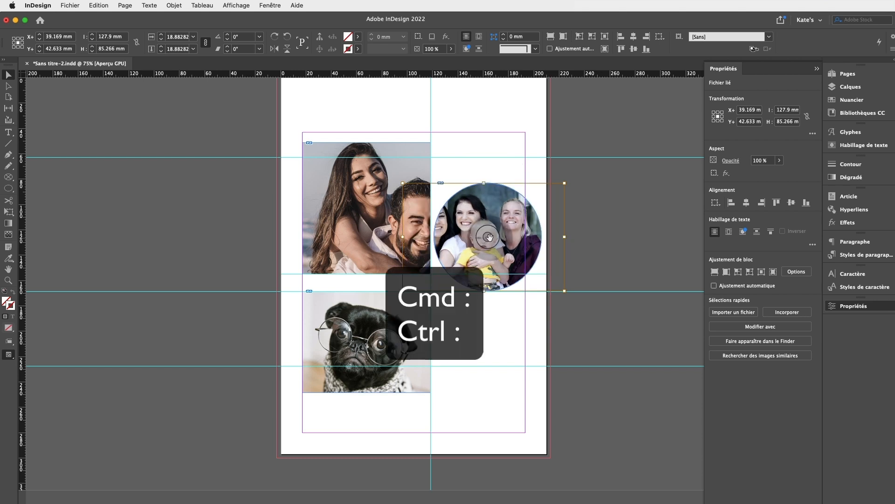
key(ctrl+period)
key(ctrl+period)
key(ctrl+period)
key(ctrl+period)
key(ctrl+period)
key(ctrl+period)
key(ctrl+period)
key(ctrl+period)
key(ctrl+period)
key(ctrl+period)
key(ctrl+period)
key(ctrl+period)
key(ctrl+period)
key(ctrl+period)
key(ctrl+period)
key(ctrl+period)
key(ctrl+period)
key(ctrl+period)
key(ctrl+period)
key(ctrl+period)
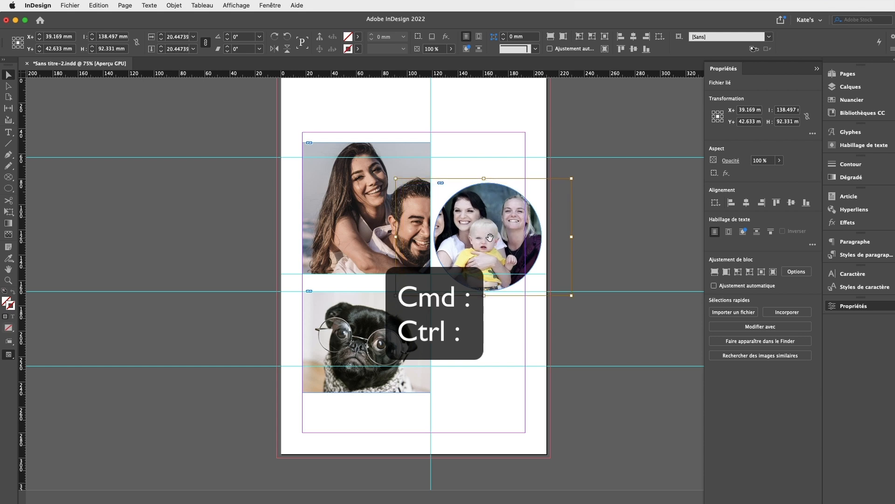
key(ctrl+period)
key(ctrl+period)
key(ctrl+period)
key(ctrl+period)
key(ctrl+period)
key(ctrl+period)
key(ctrl+period)
key(ctrl+period)
key(ctrl+period)
key(ctrl+period)
key(ctrl+period)
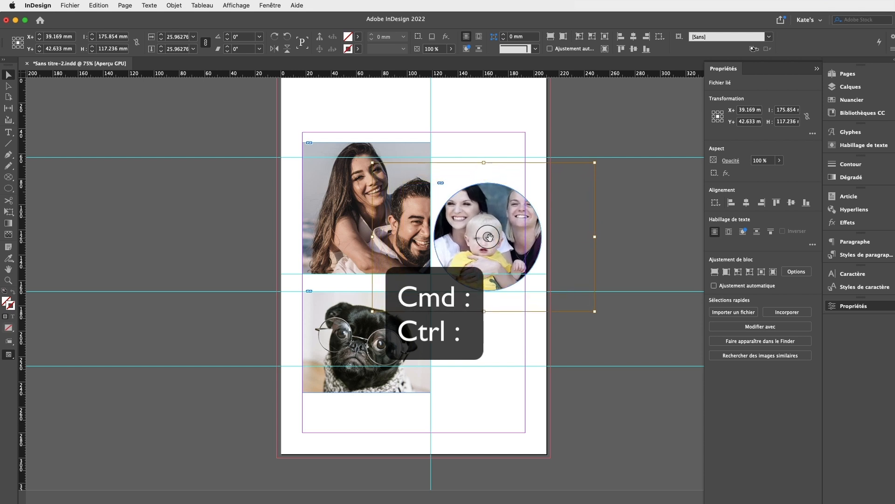
key(ctrl+period)
key(ctrl+period)
key(ctrl+period)
key(ctrl+period)
key(ctrl+period)
key(ctrl+period)
key(ctrl+period)
key(ctrl+period)
key(ctrl+period)
key(ctrl+period)
key(ctrl+period)
key(ctrl+period)
key(ctrl+period)
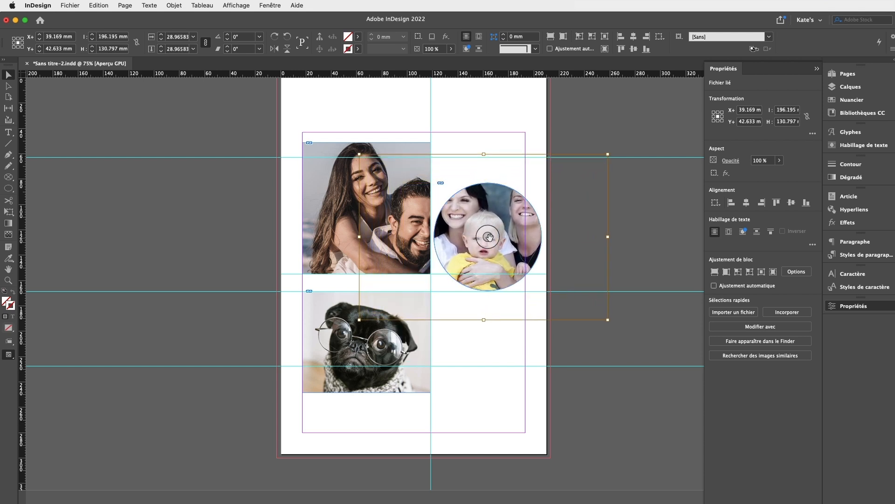
key(ctrl+period)
key(ctrl+period)
key(ctrl+period)
key(ctrl+period)
key(ctrl+period)
key(ctrl+period)
key(ctrl+period)
key(ctrl+period)
key(ctrl+period)
key(ctrl+period)
key(ctrl+period)
key(ctrl+period)
key(ctrl+period)
key(ctrl+period)
key(ctrl+period)
key(ctrl+period)
key(ctrl+period)
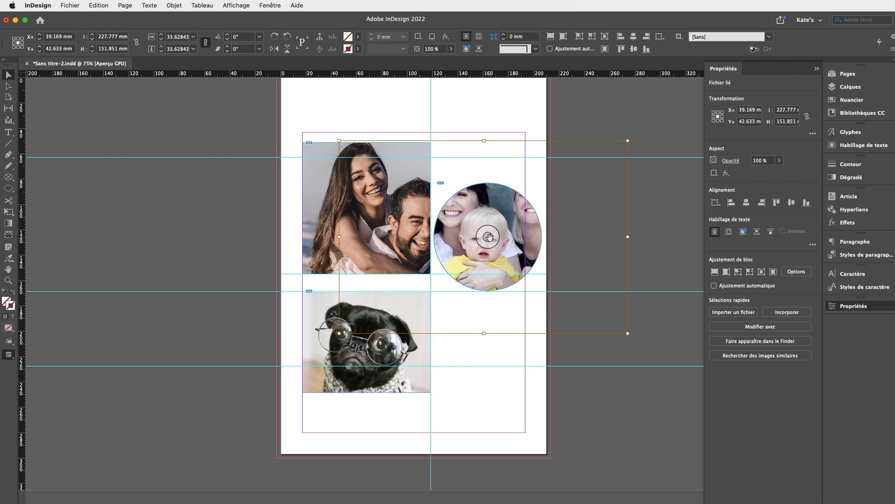
key(ctrl+period)
key(ctrl+period)
key(ctrl+period)
key(ctrl+period)
key(ctrl+period)
key(ctrl+period)
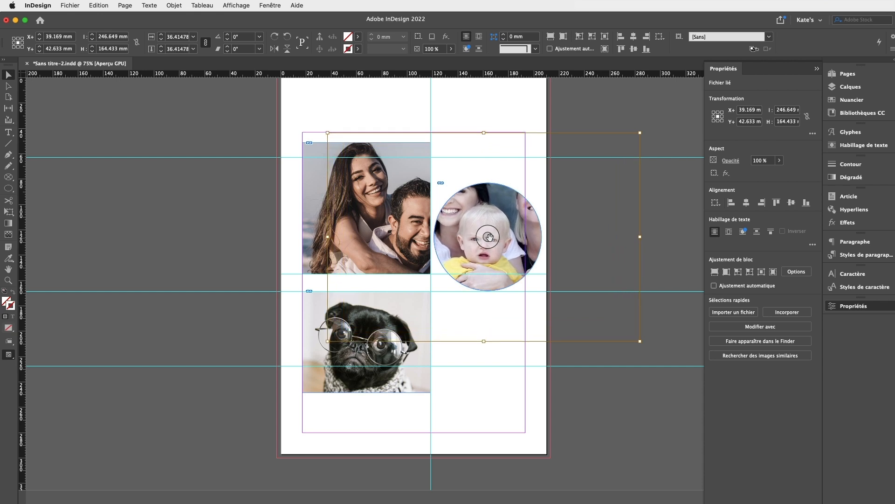
key(ctrl+period)
key(ctrl+period)
key(ctrl+period)
key(ctrl+period)
key(ctrl+period)
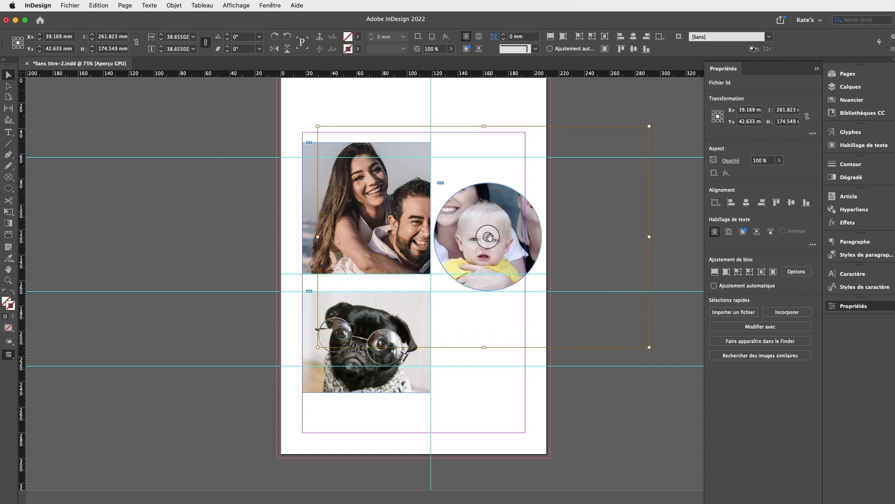
key(ctrl+period)
key(ctrl+period)
key(ctrl+period)
key(ctrl+period)
key(ctrl+period)
key(ctrl+period)
key(ctrl+period)
key(ctrl+period)
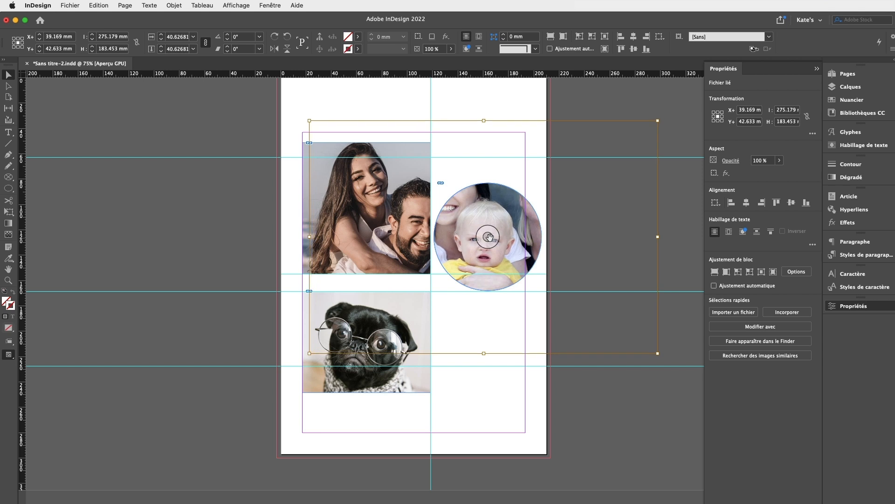
key(ctrl+period)
key(ctrl+period)
key(ctrl+period)
key(ctrl+period)
key(ctrl+period)
key(ctrl+period)
key(ctrl+period)
key(ctrl+period)
key(ctrl+period)
key(ctrl+period)
key(ctrl+period)
key(ctrl+period)
key(ctrl+period)
key(ctrl+period)
key(ctrl+period)
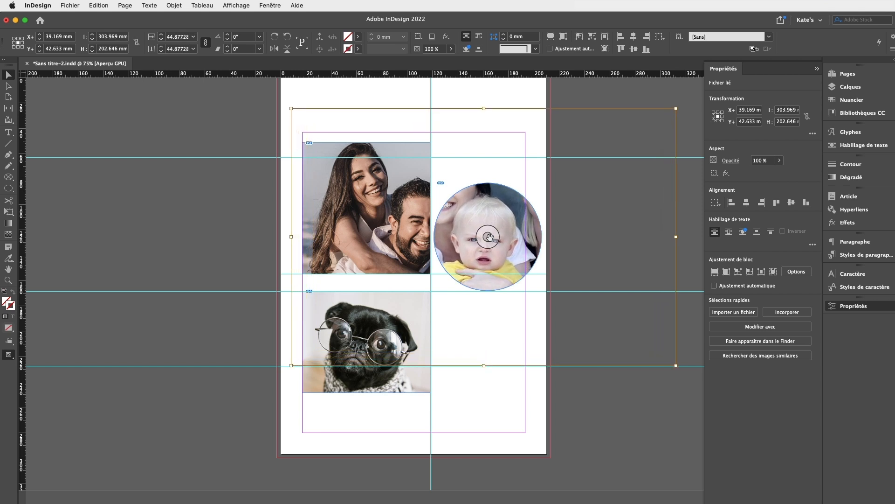
key(ctrl+period)
key(ctrl+period)
key(ctrl+period)
key(ctrl+period)
key(ctrl+period)
key(ctrl+period)
key(ctrl+period)
key(ctrl+period)
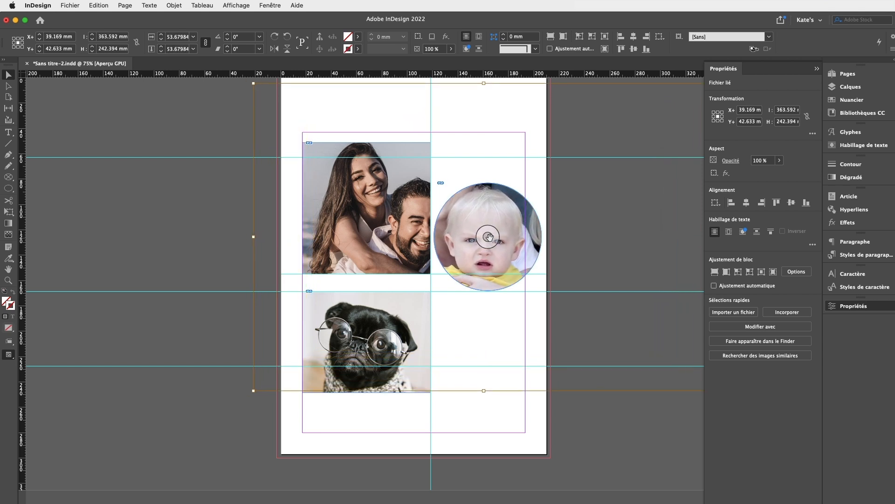
Nudge the baby image right within its circular frame to X+ 41.669 mm, and deselect it
key(Right)
key(Right)
key(Right)
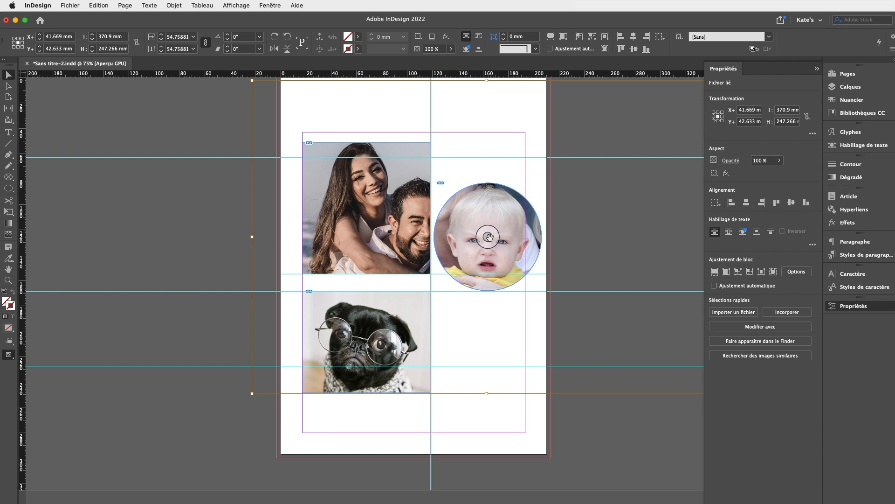
key(Left)
key(Right)
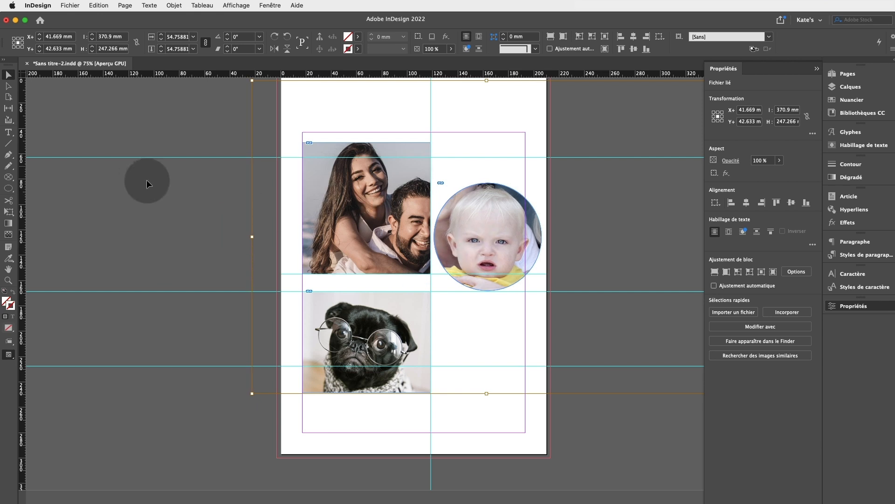
click(133, 196)
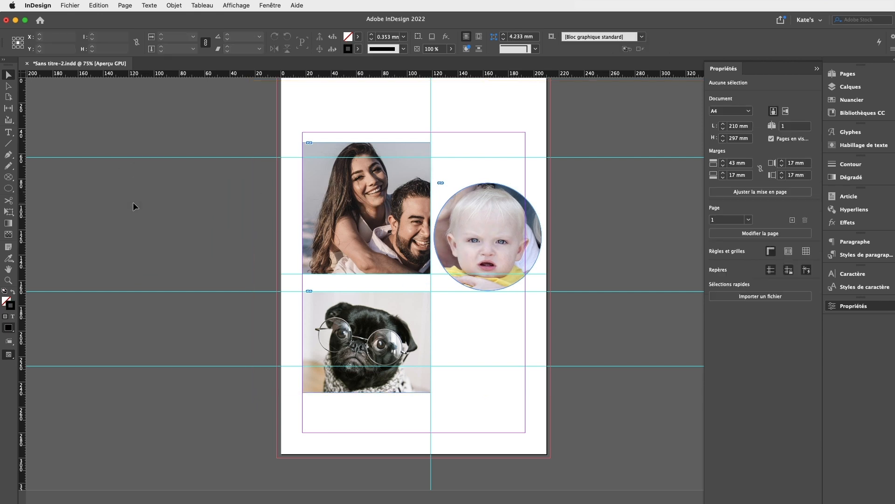